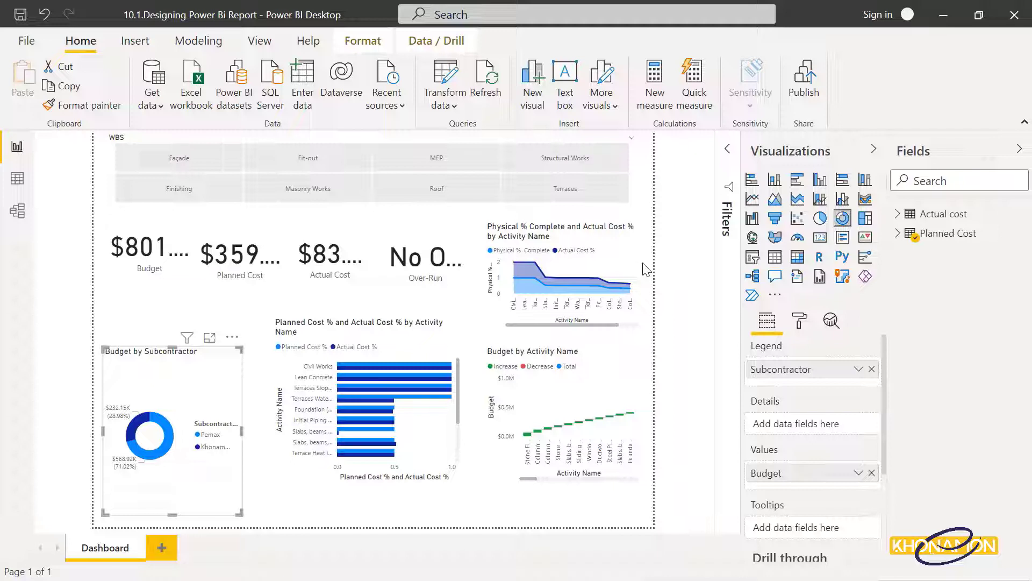
Step: Set the dashboard page's wallpaper colour to the medium grey shade from the white theme colour column
click(645, 269)
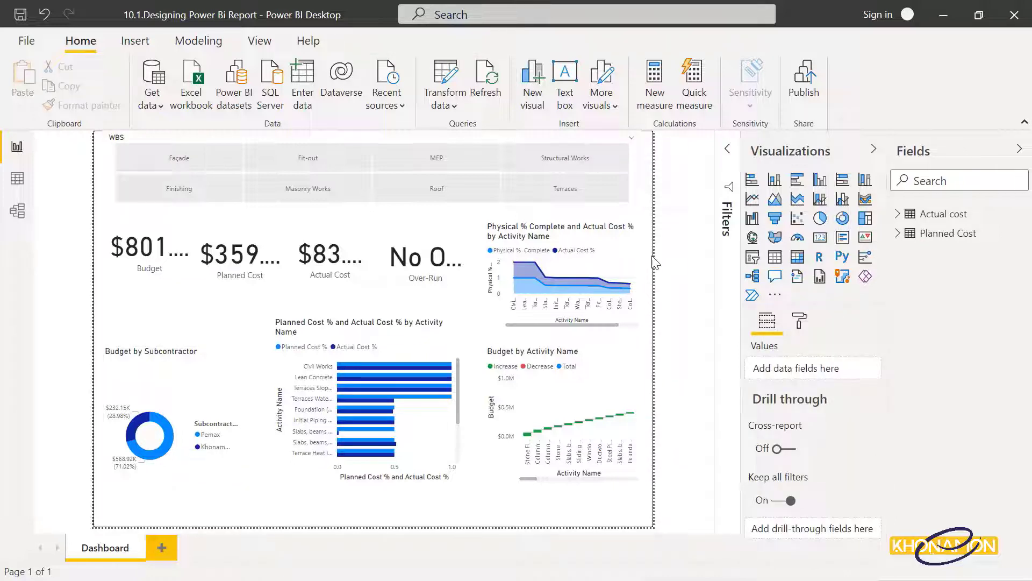
click(799, 322)
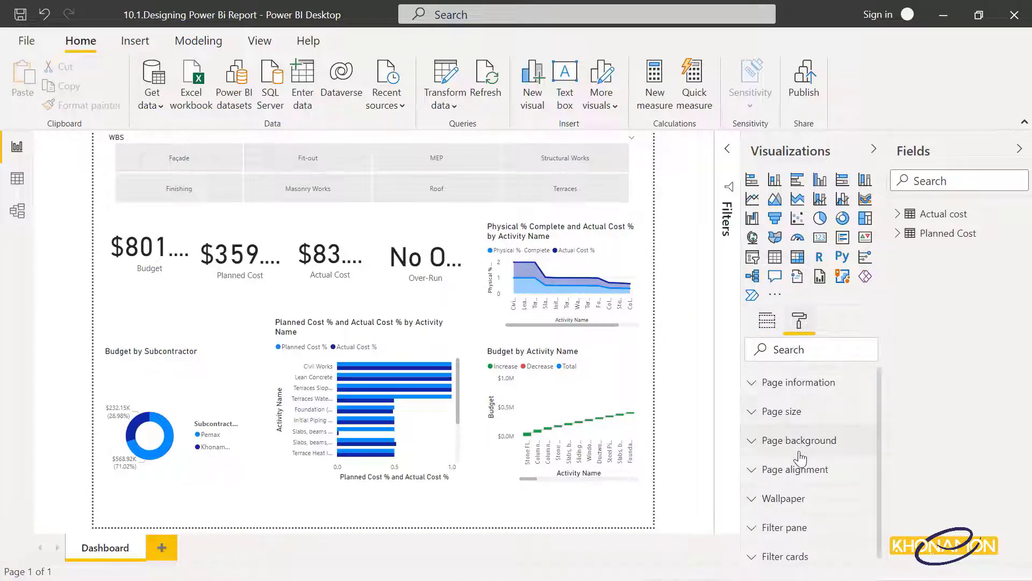
click(804, 505)
scroll(804, 508, down, 3)
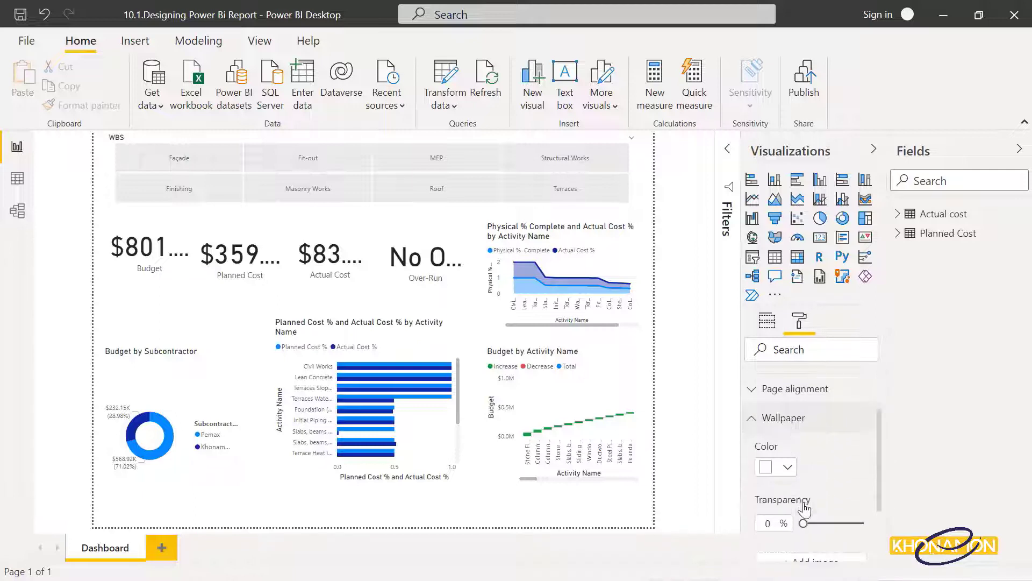
click(781, 476)
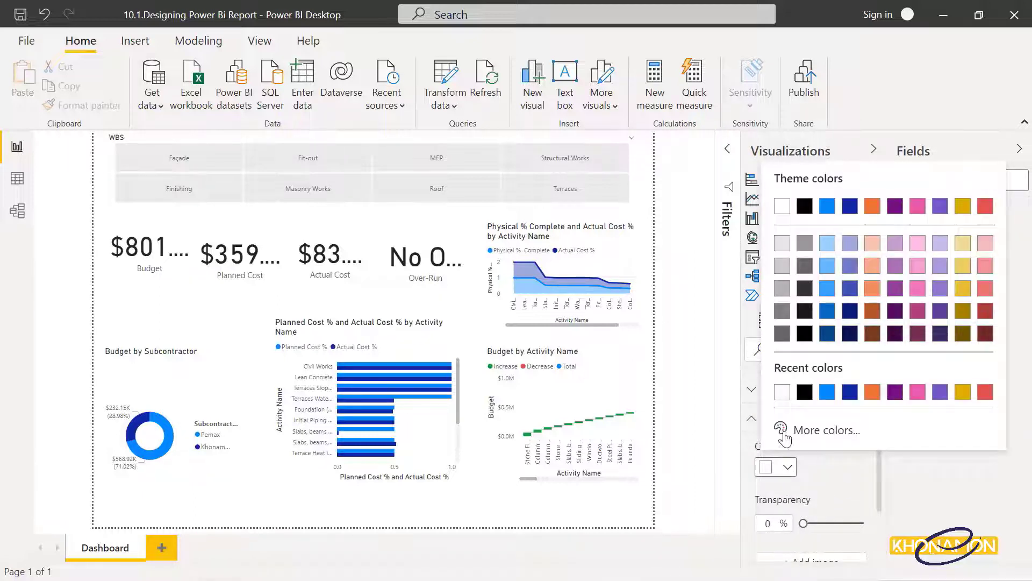
click(785, 293)
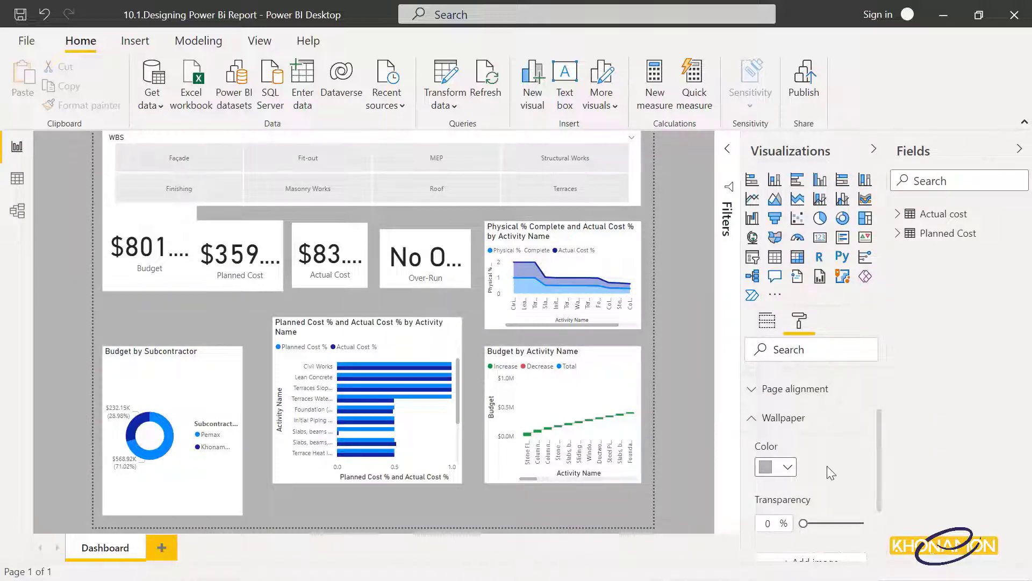
scroll(828, 468, down, 3)
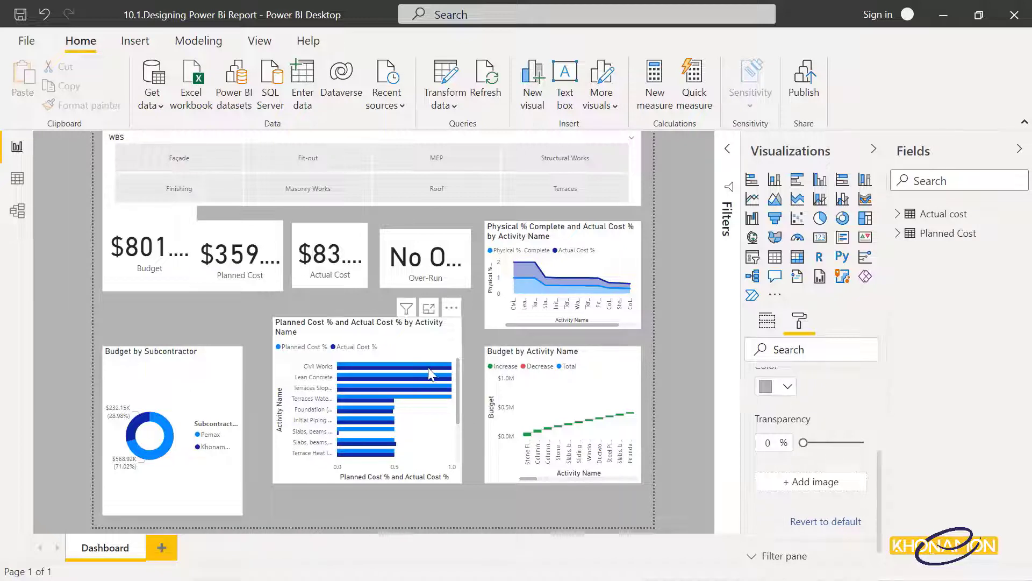
Step: Move the planned and actual cost bar chart down level with the Budget by Subcontractor donut chart, and widen the donut chart
drag(423, 348, 427, 373)
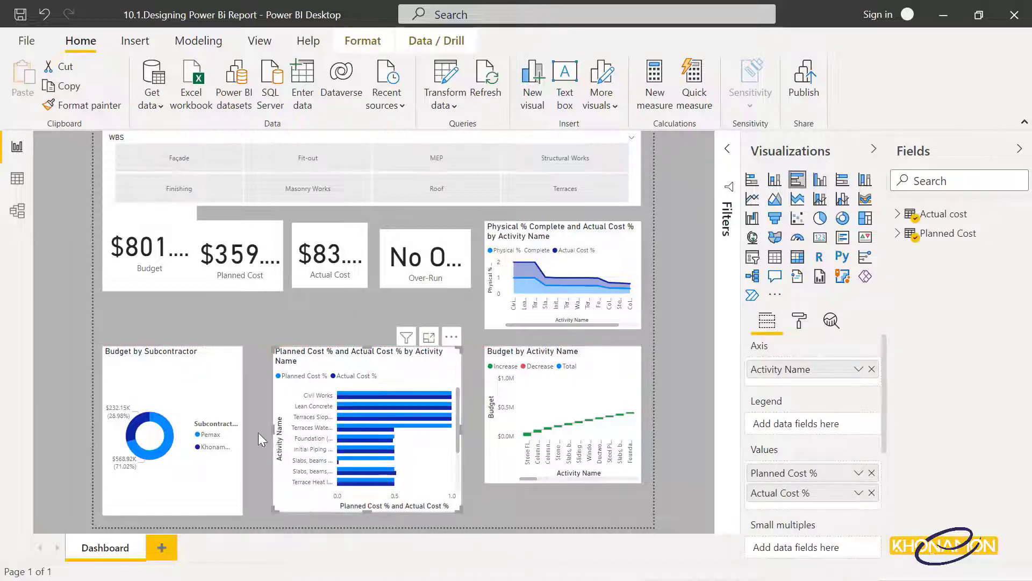
click(241, 434)
drag(243, 433, 260, 433)
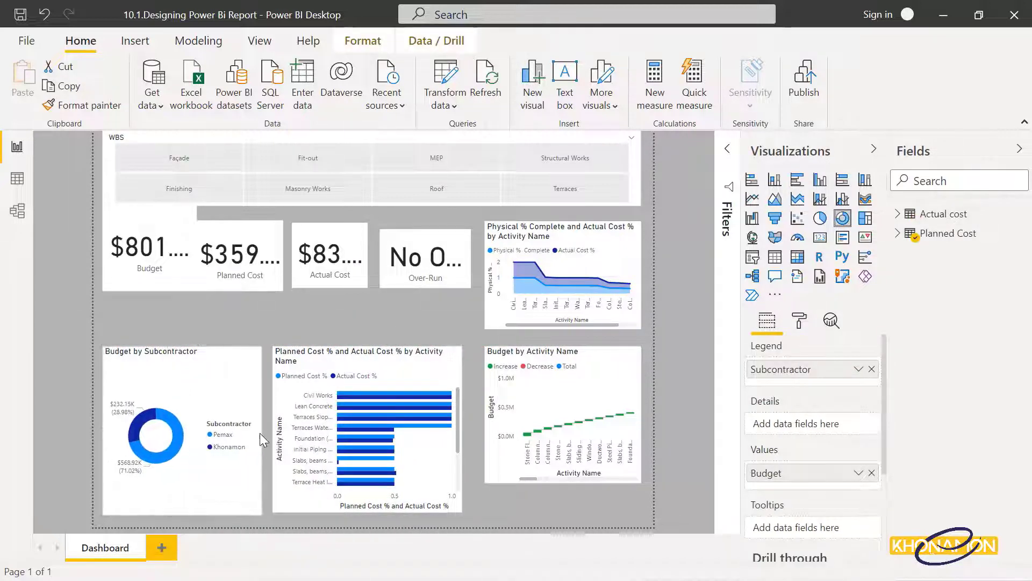
Step: Move the Budget by Activity Name waterfall chart down beside the bar chart and widen it to the WBS slicer's outer edge
click(431, 393)
drag(559, 395, 547, 436)
drag(627, 454, 640, 453)
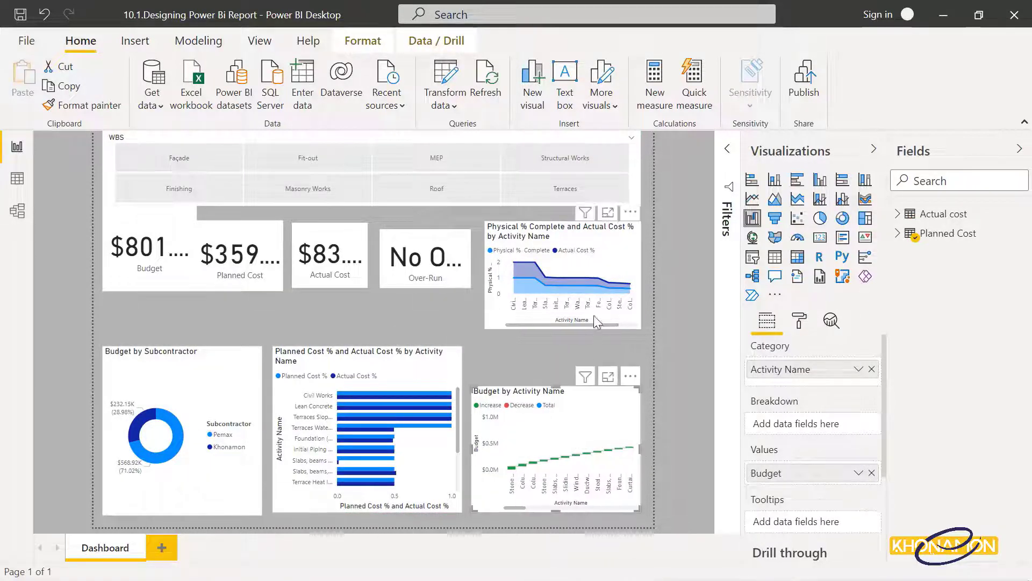
Step: Move the Budget, Planned Cost and Actual Cost cards down into a row directly above the charts, narrowing the Budget card
click(179, 276)
drag(179, 275, 180, 324)
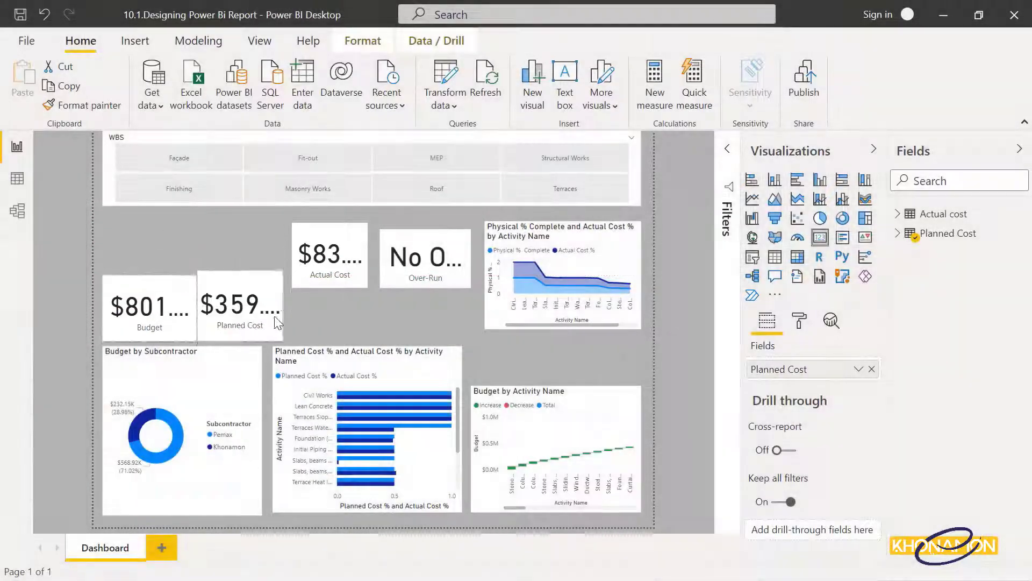
mouse_move(197, 305)
mouse_down()
mouse_move(172, 305)
mouse_move(181, 306)
mouse_up()
drag(264, 317, 231, 318)
drag(359, 272, 347, 324)
click(242, 329)
drag(231, 343, 231, 339)
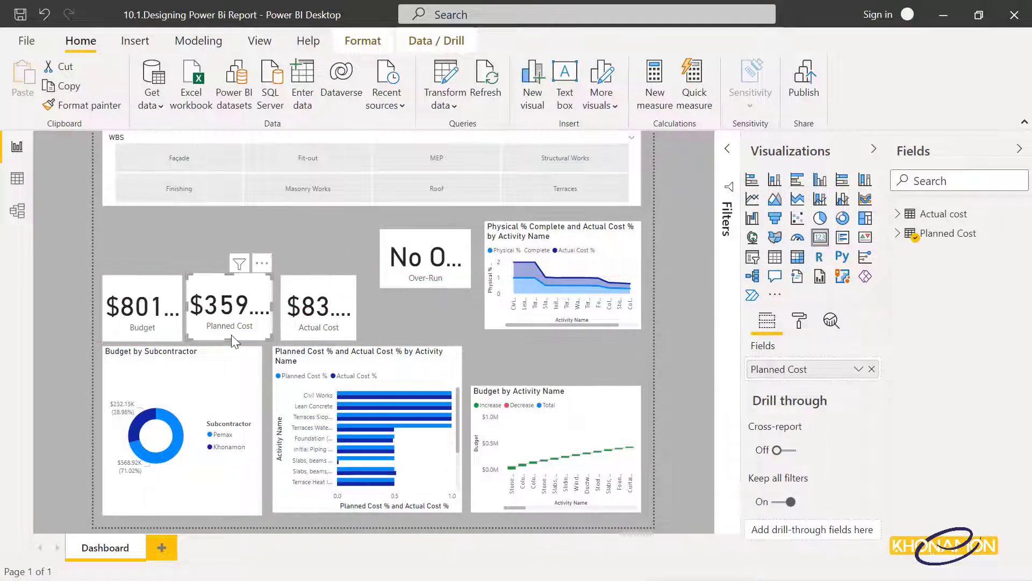
Step: Bring the Over-Run card into the card row and the area chart above the waterfall chart, resizing them to align their upper edges
drag(442, 268, 429, 321)
click(230, 288)
drag(230, 273, 231, 276)
click(411, 294)
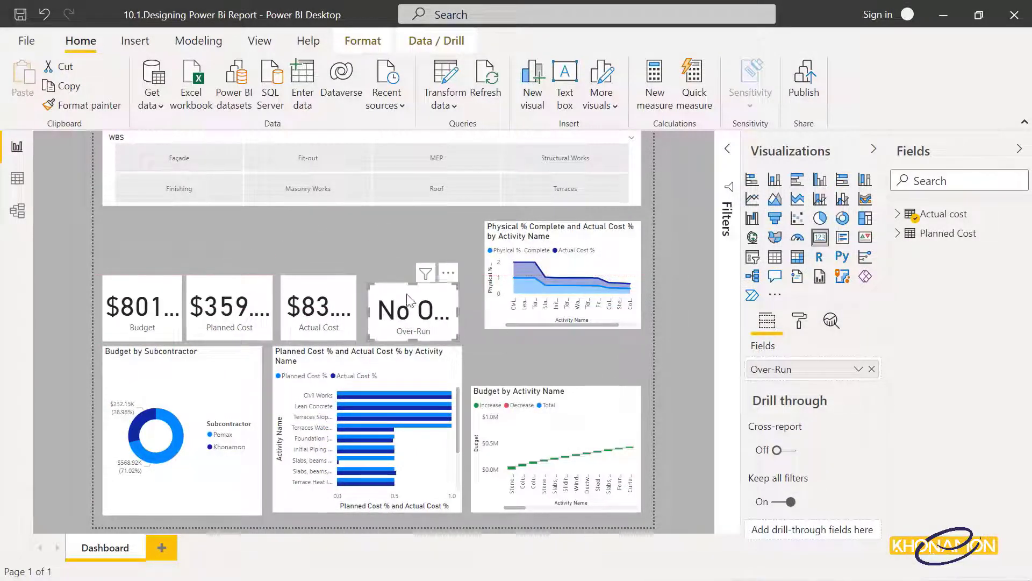
drag(413, 283, 413, 276)
drag(601, 270, 640, 323)
drag(557, 270, 557, 277)
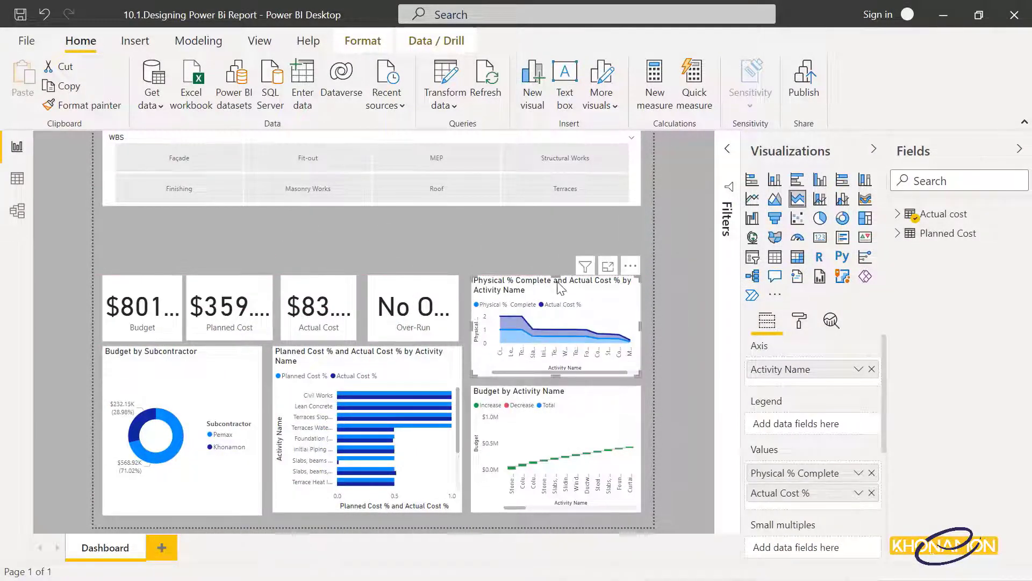
Step: Check the donut chart's dimensions and match the planned and actual cost bar chart to them, with width 320 and height 340
click(240, 370)
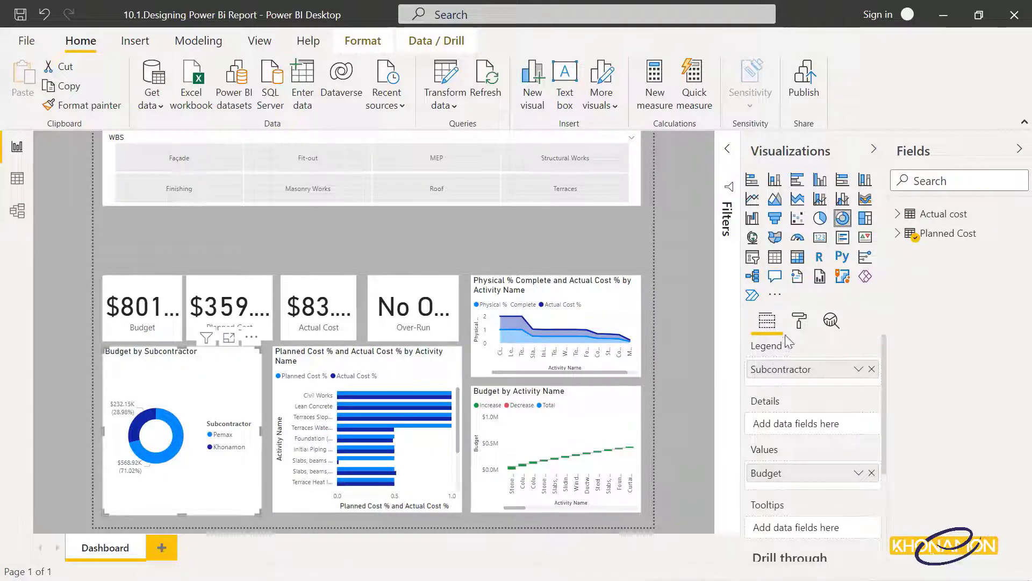
click(799, 320)
click(873, 388)
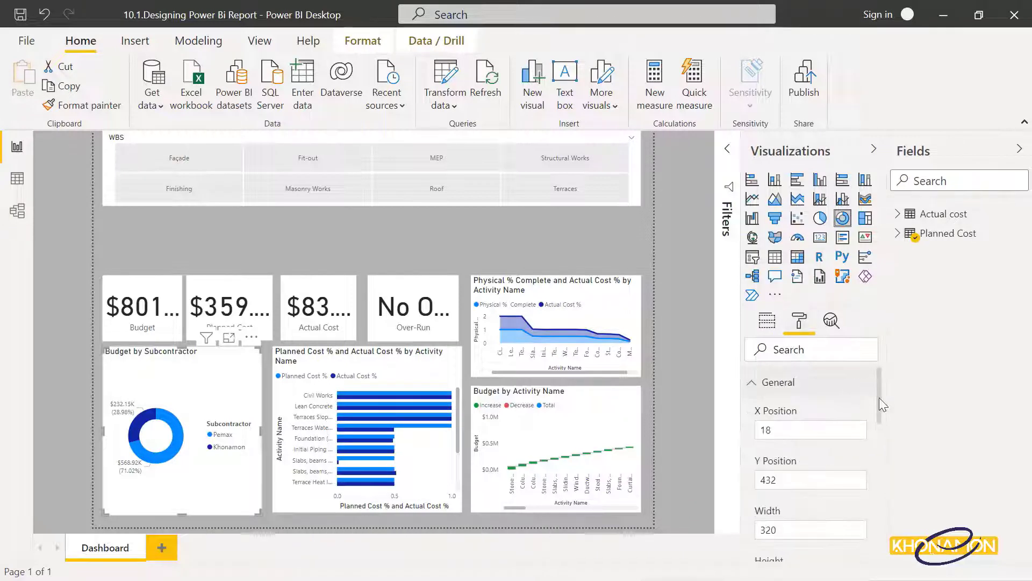
drag(879, 398, 891, 435)
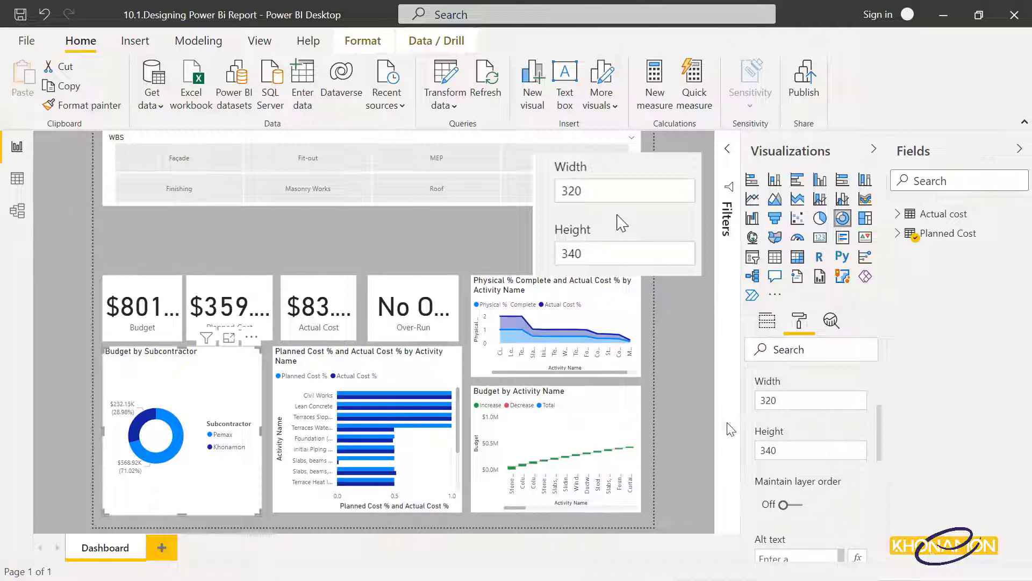
click(451, 372)
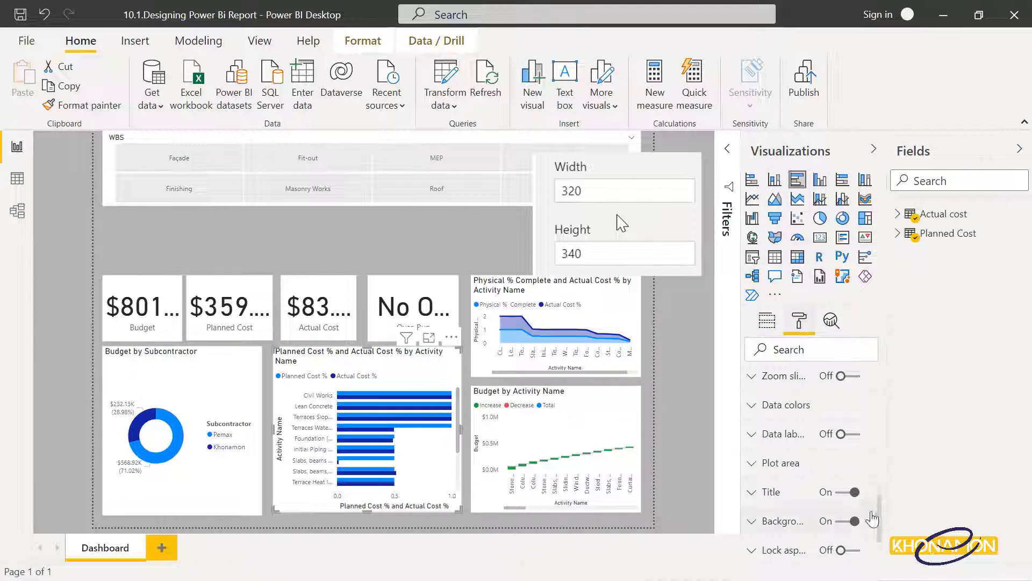
drag(879, 509, 884, 363)
scroll(828, 472, down, 5)
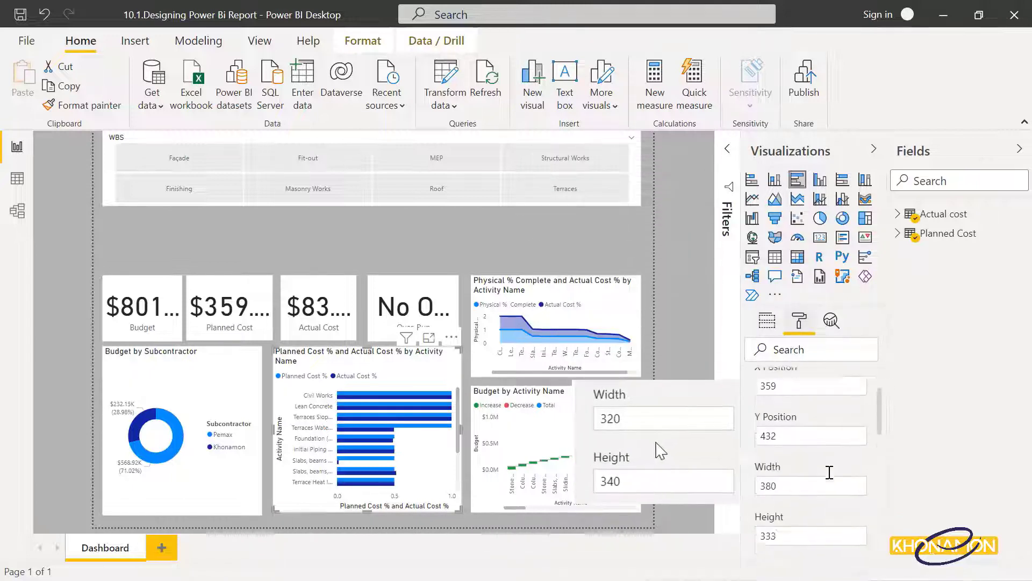
scroll(828, 472, up, 2)
double_click(801, 427)
text(320)
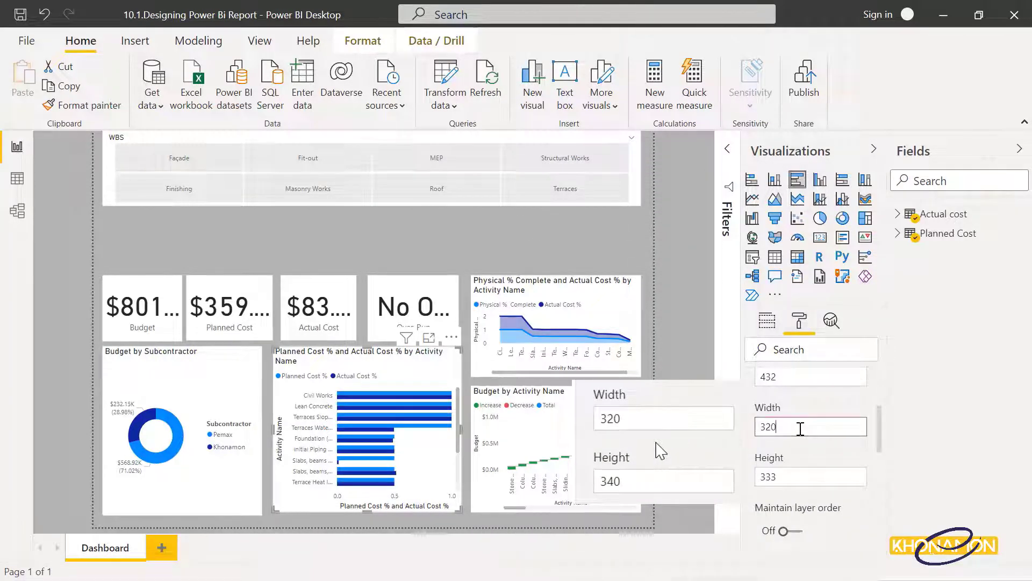
key(Return)
click(801, 478)
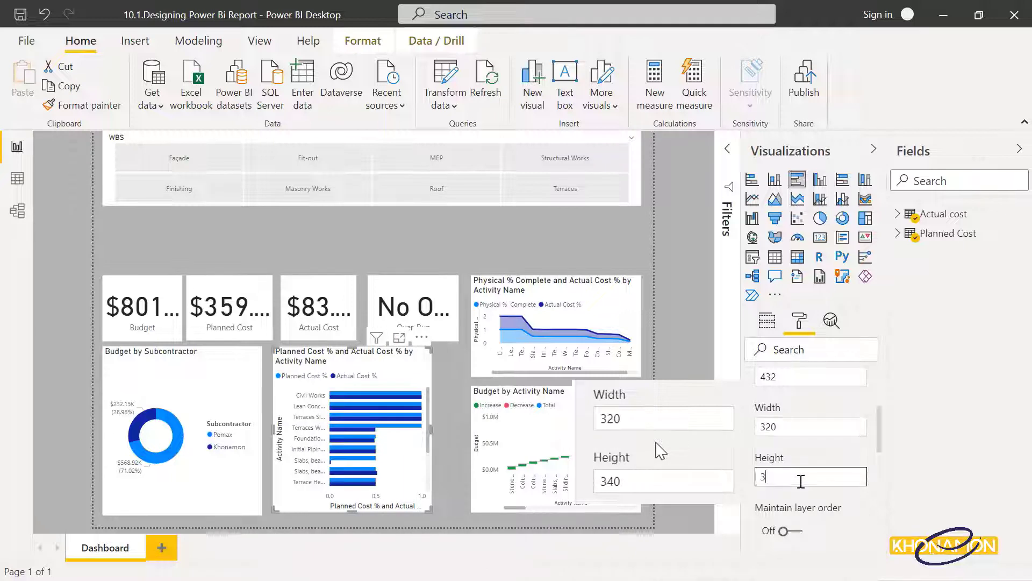
text(40)
key(Return)
click(458, 454)
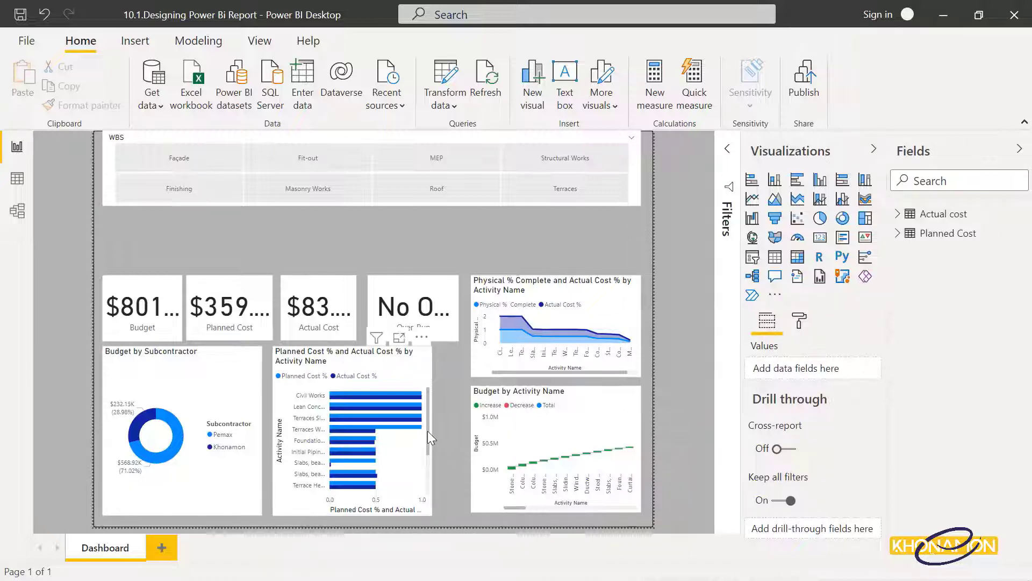
Step: Shift and widen the bar chart to the Over-Run card's outer edge, and widen the donut chart to narrow the gap between them
click(426, 389)
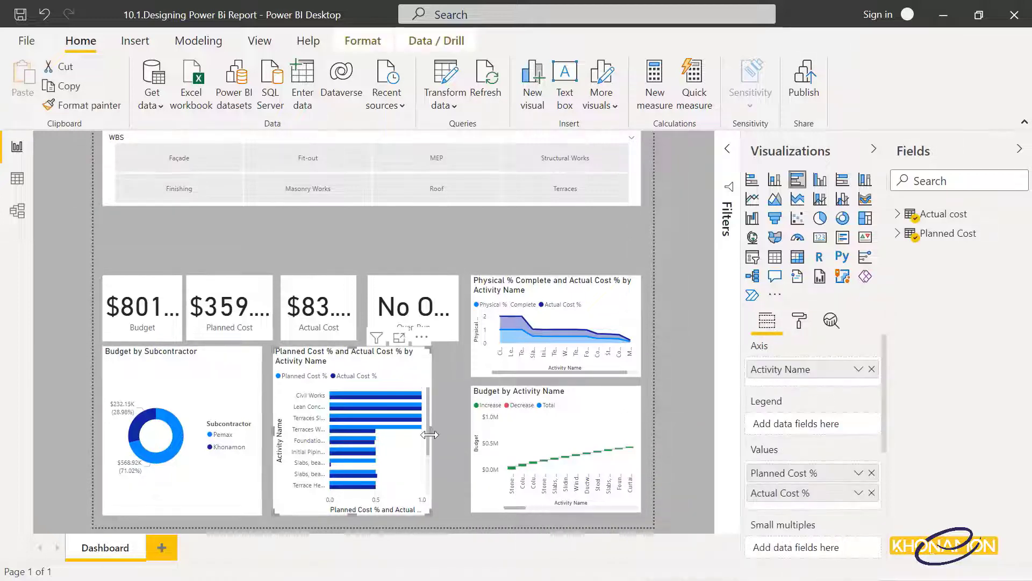
mouse_move(429, 434)
mouse_down()
mouse_move(448, 435)
mouse_move(431, 446)
mouse_up()
click(248, 391)
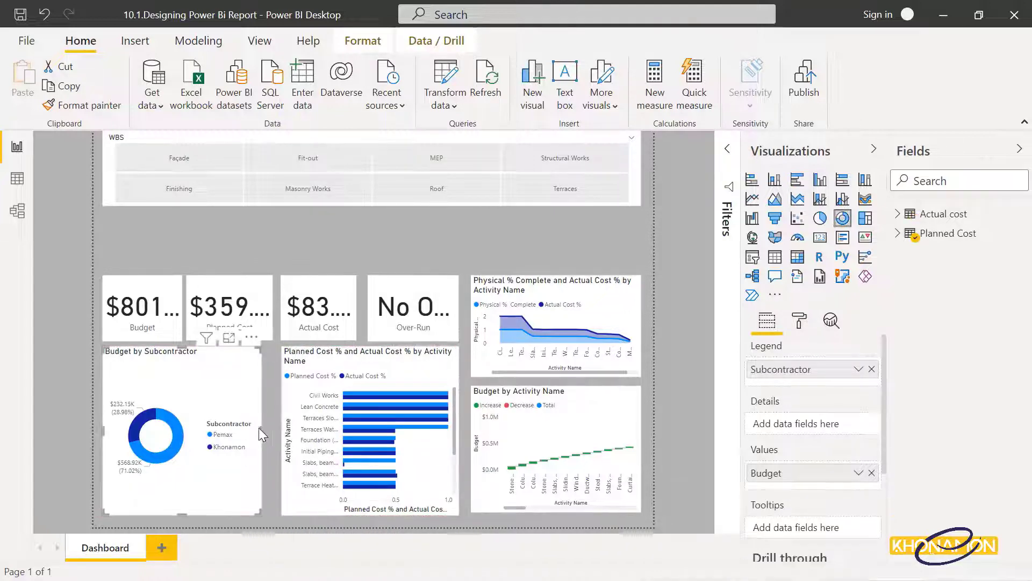
drag(259, 428, 272, 427)
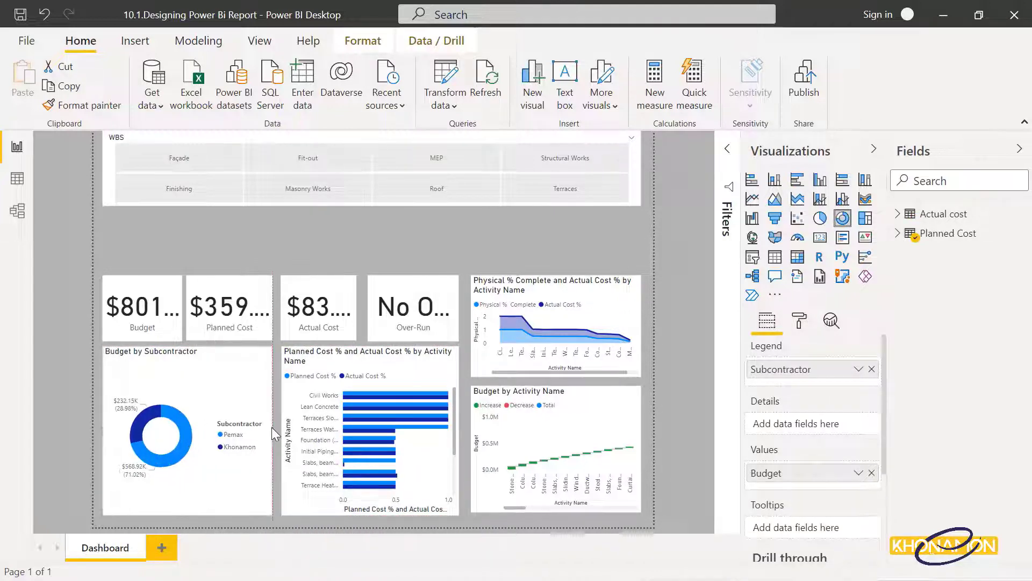
Step: Narrow the Over-Run card, shift the Actual Cost and Planned Cost cards towards it, and widen the Budget card to even the spacing
click(378, 327)
mouse_move(369, 311)
mouse_down()
mouse_move(381, 311)
mouse_move(354, 321)
mouse_up()
drag(261, 328, 273, 309)
drag(262, 322, 276, 323)
click(176, 320)
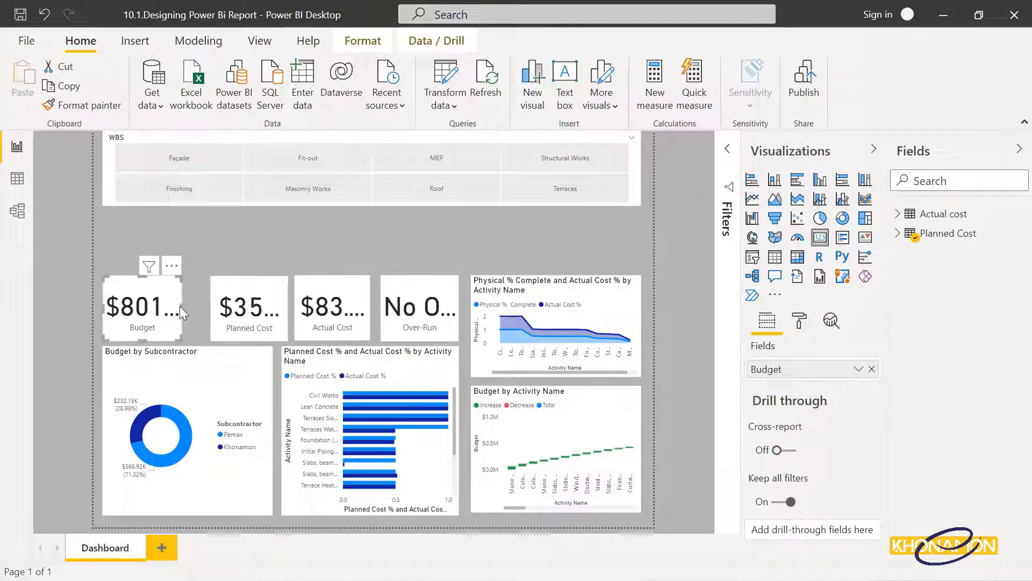
drag(180, 305, 196, 311)
drag(262, 323, 256, 326)
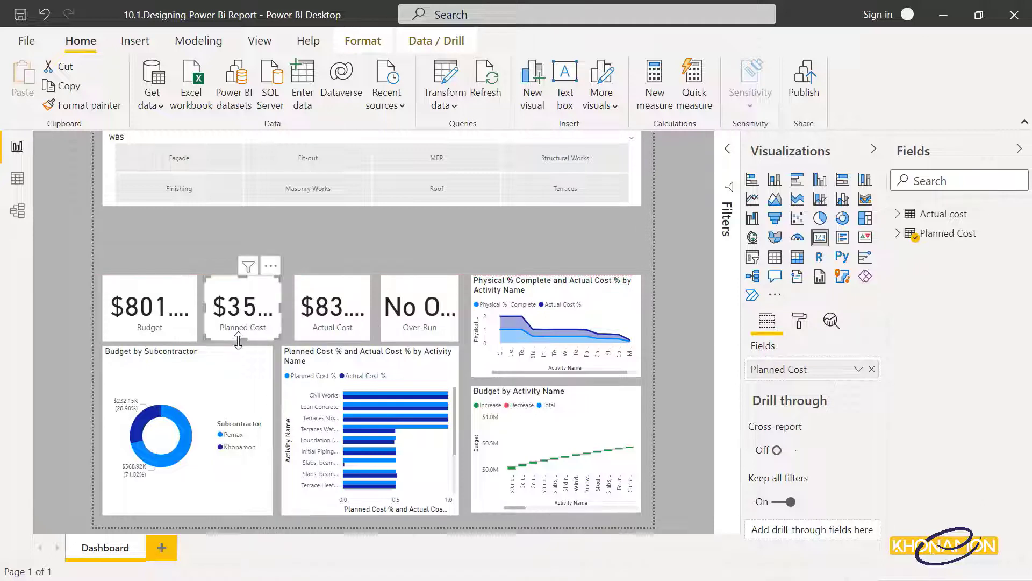
click(172, 337)
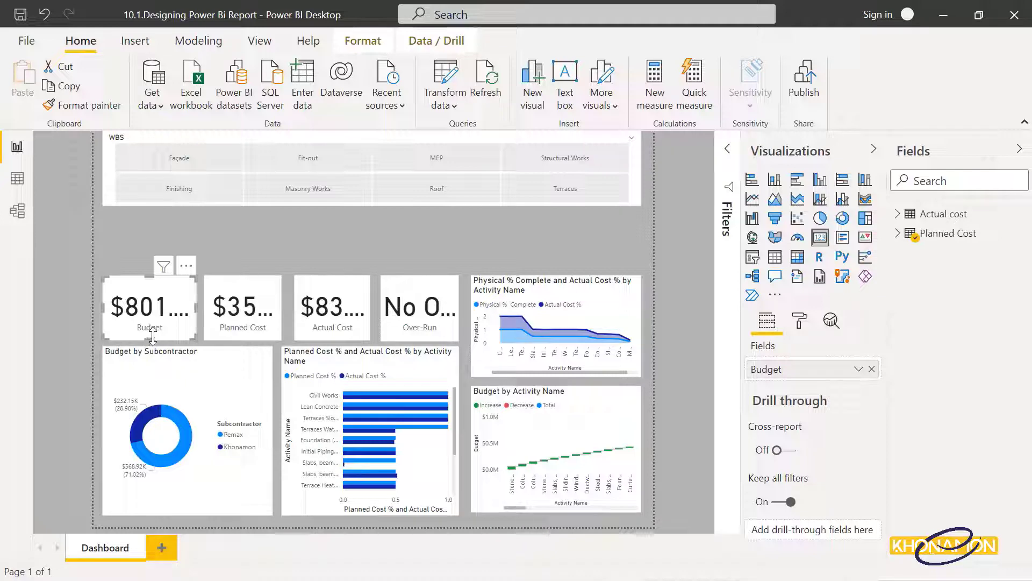
Step: Reduce the WBS slicer's height so its buttons form a single row, and nudge the slicer slightly down the page
click(633, 202)
drag(639, 205, 635, 174)
key(Down)
key(Down)
key(Down)
key(Down)
key(Down)
key(Down)
key(Down)
key(Down)
key(Down)
key(Down)
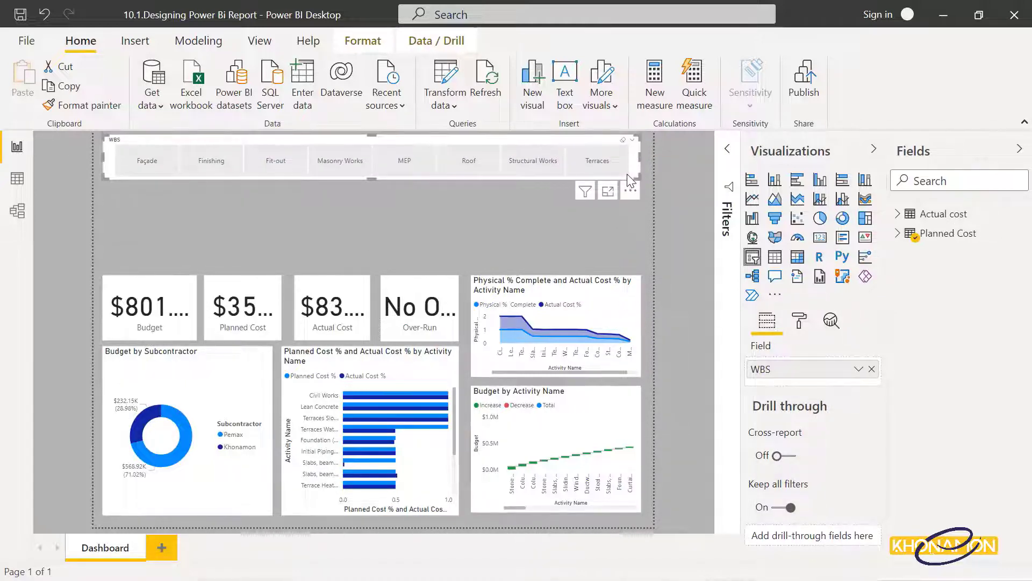
key(Down)
key(Down)
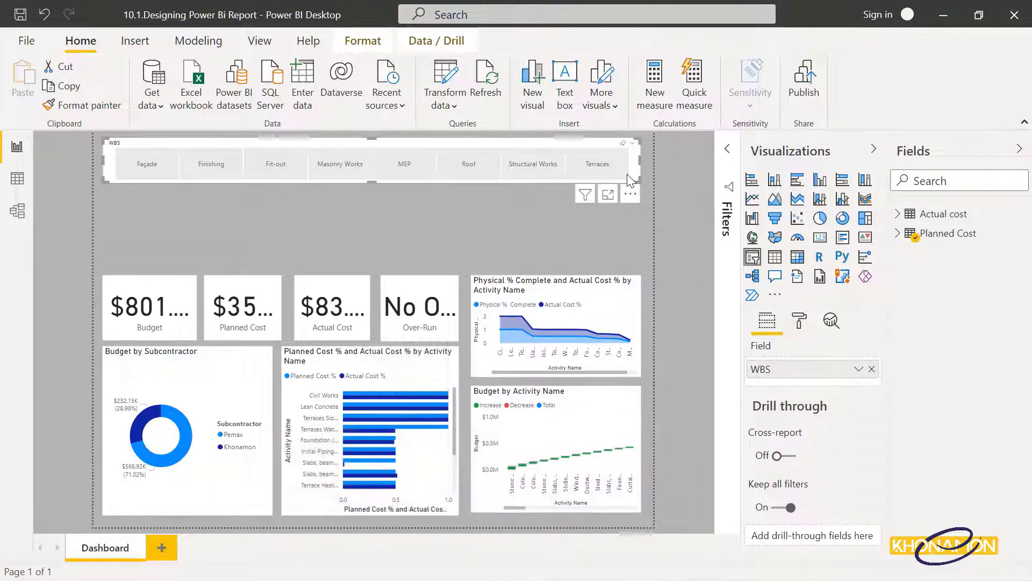
Step: Align the Planned Cost, Actual Cost and Over-Run cards with the chart edges below, and move the WBS slicer down closer to the cards
click(269, 327)
drag(280, 312, 272, 312)
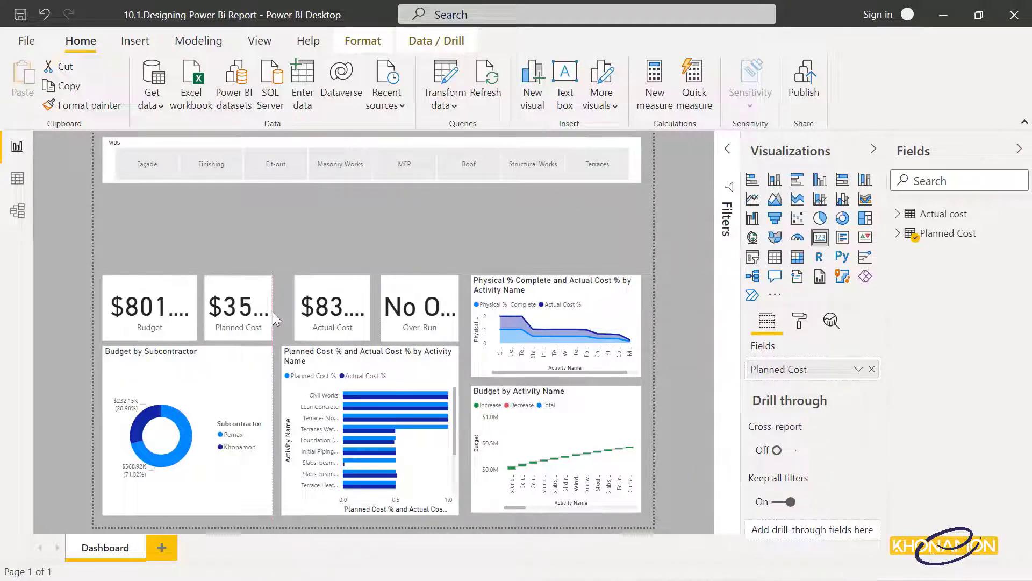
drag(338, 325, 365, 312)
click(396, 324)
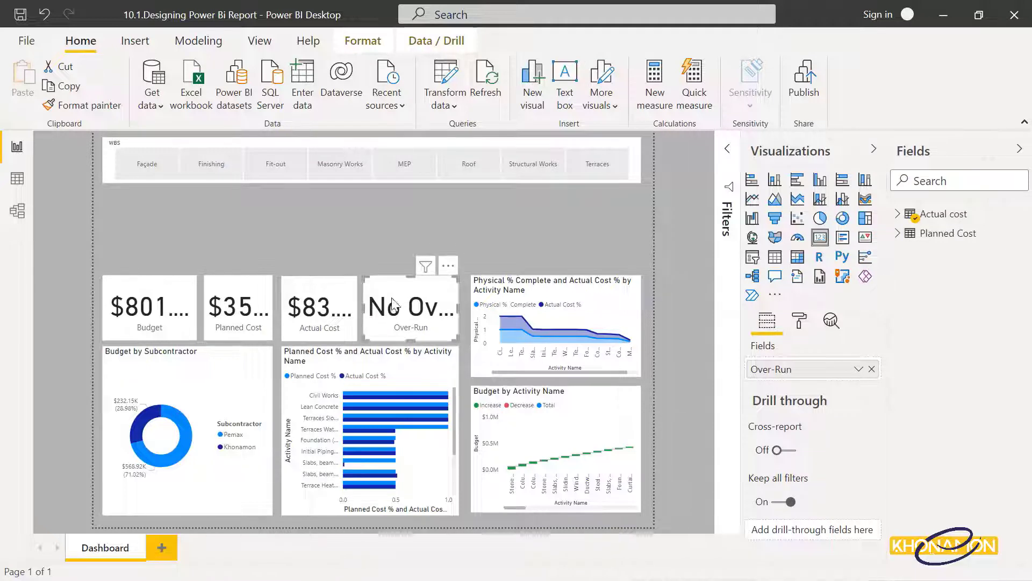
drag(638, 169, 635, 202)
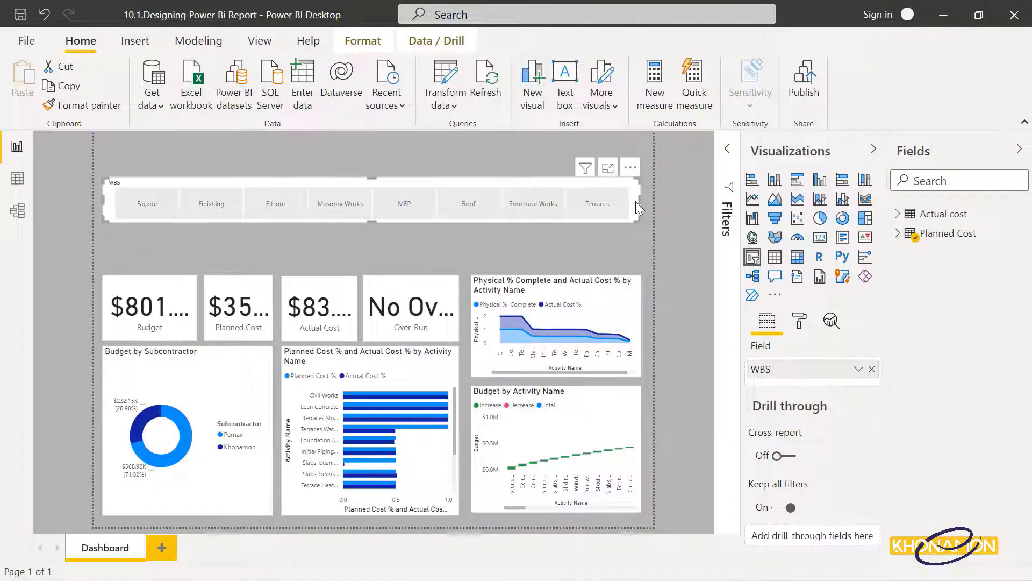
Step: Insert a text box containing the title "Cost Evaluation Dashboard"
click(147, 43)
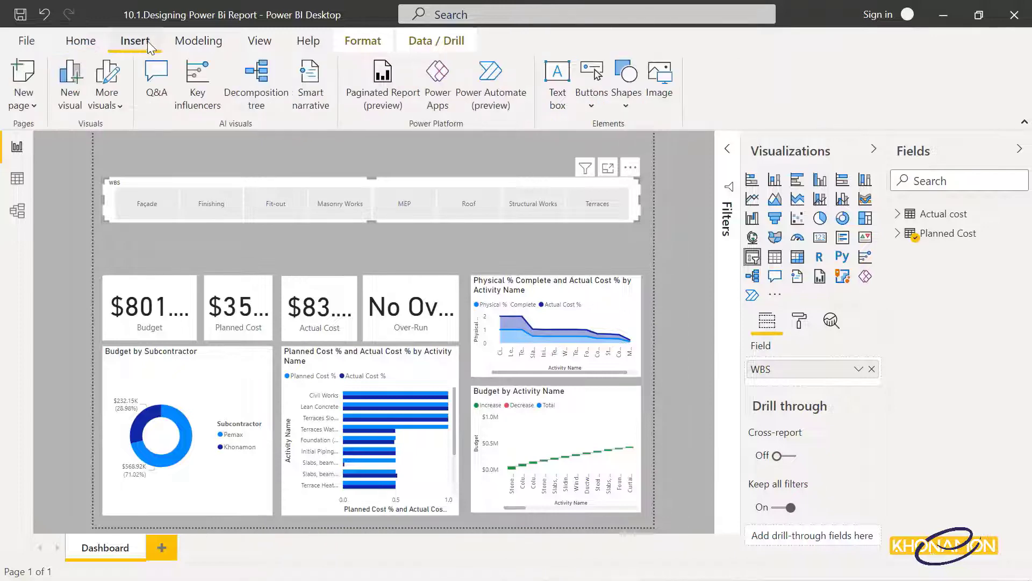
click(558, 97)
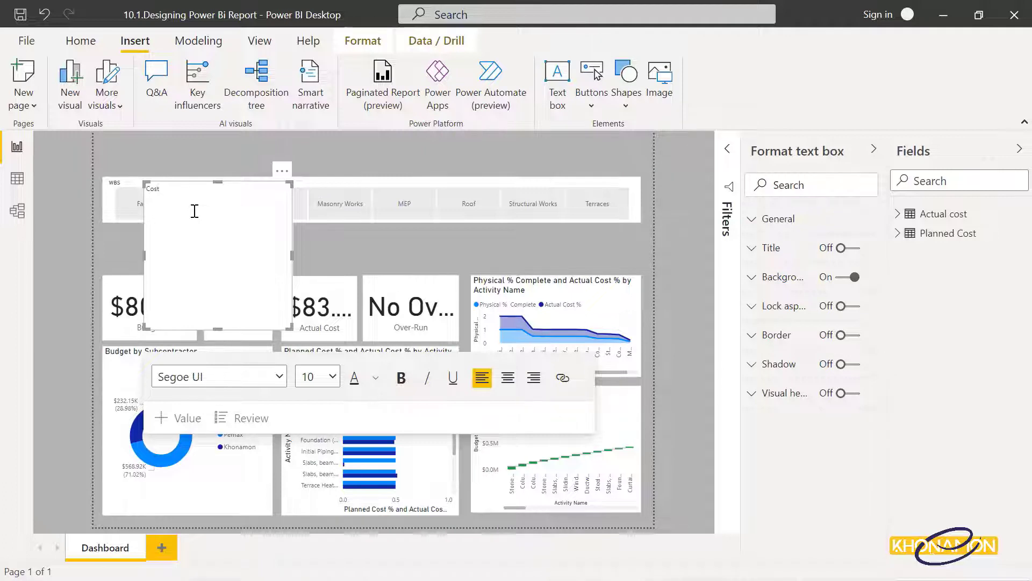
text(t Evaluation Dashboard)
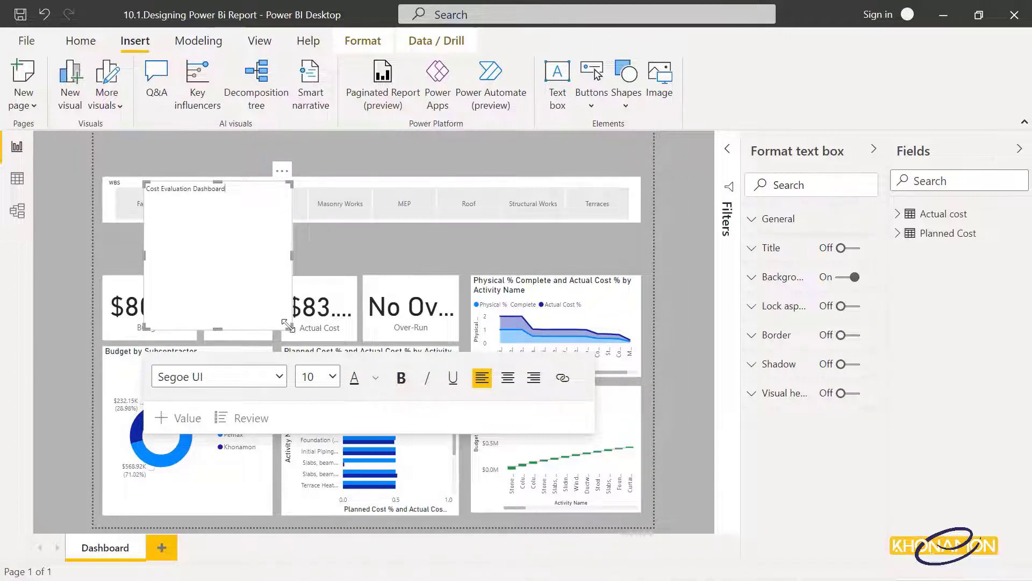
Step: Shrink the title text box to a single line's height and place it above the WBS slicer, flush with the slicer's left edge
drag(290, 326, 280, 205)
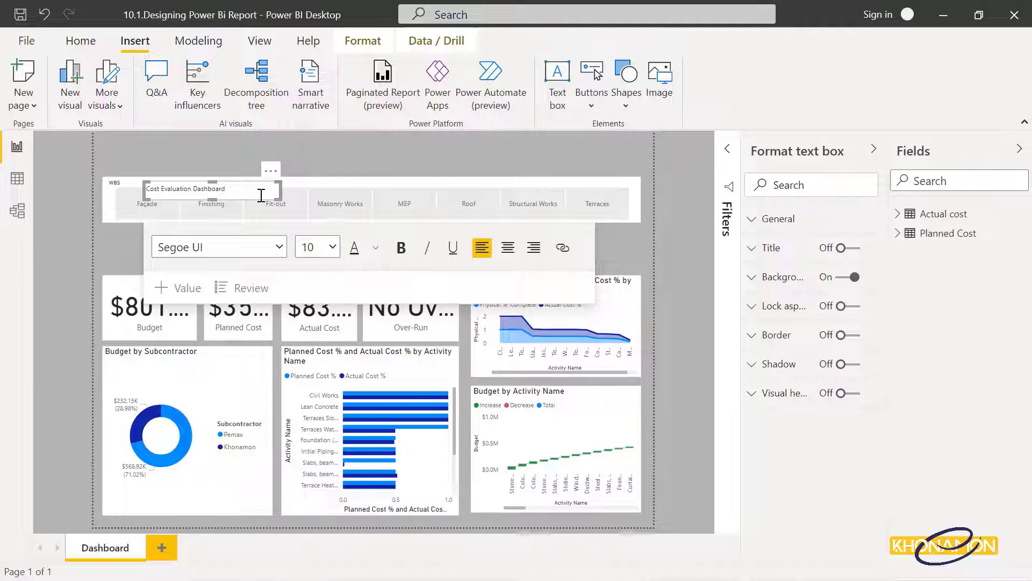
drag(260, 198, 222, 159)
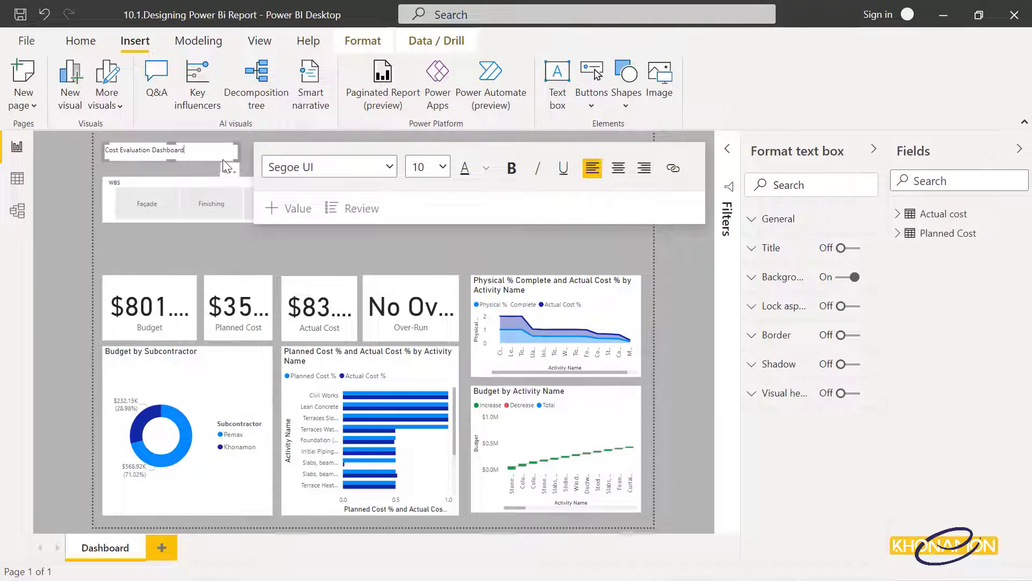
Step: Format the whole title text in grey at size 18, and widen its text box so the title fits on one line
click(485, 170)
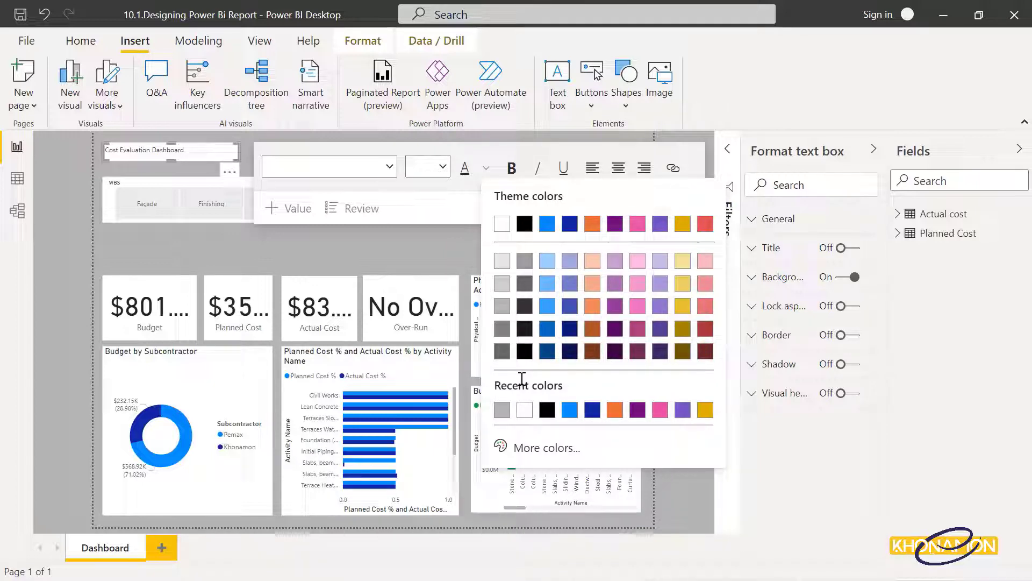
key(ctrl+a)
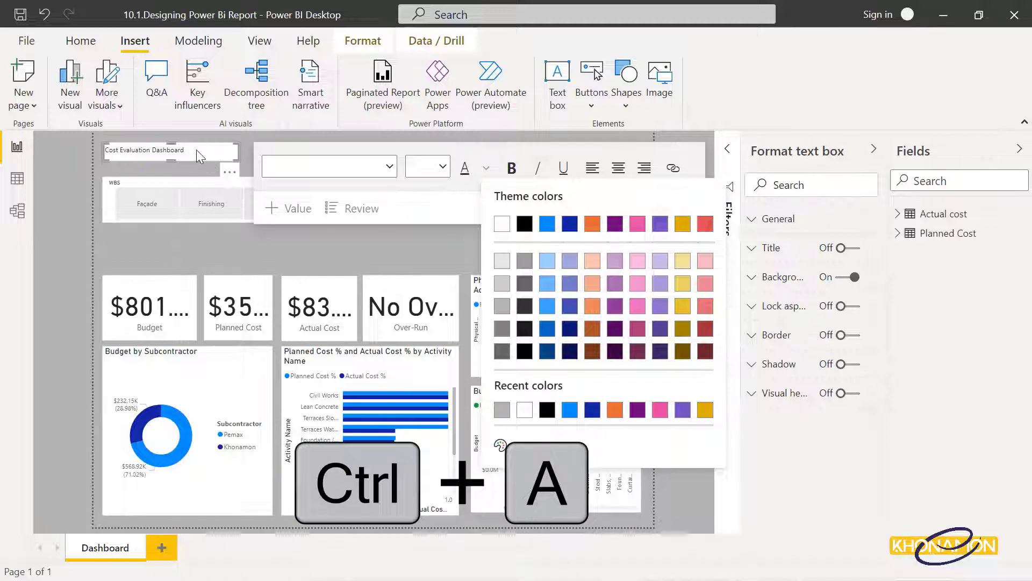
key(ctrl+a)
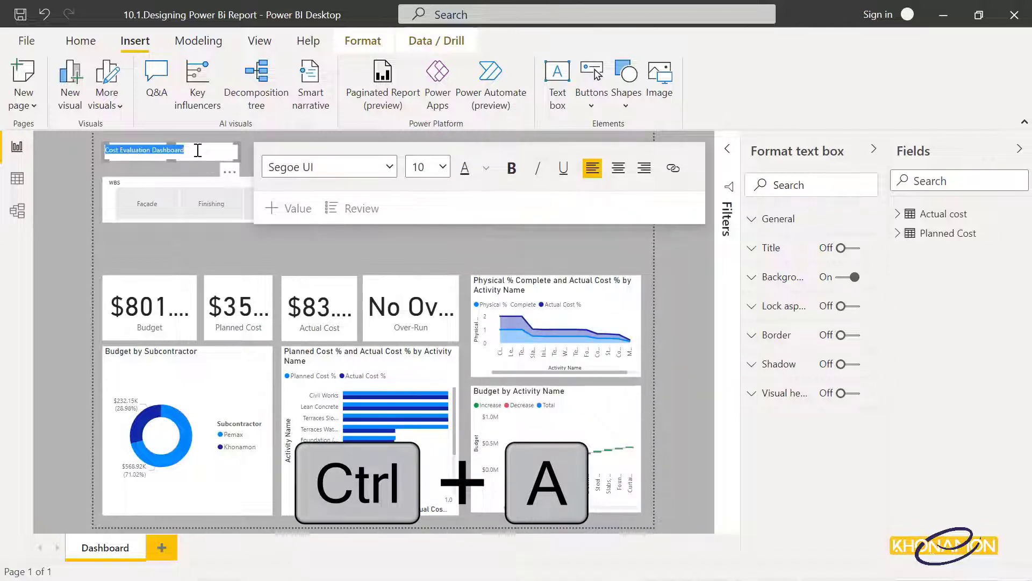
click(443, 167)
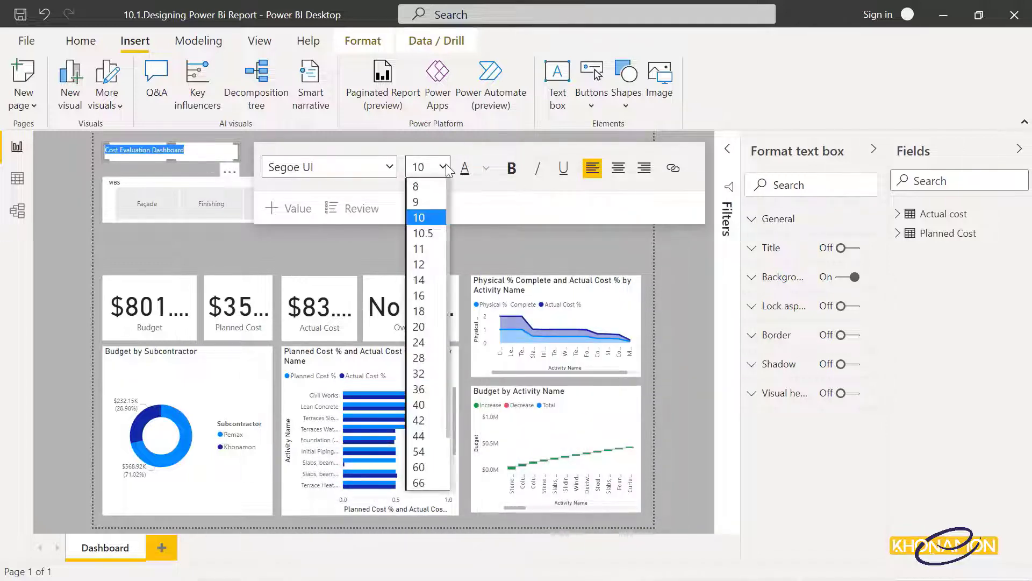
click(427, 312)
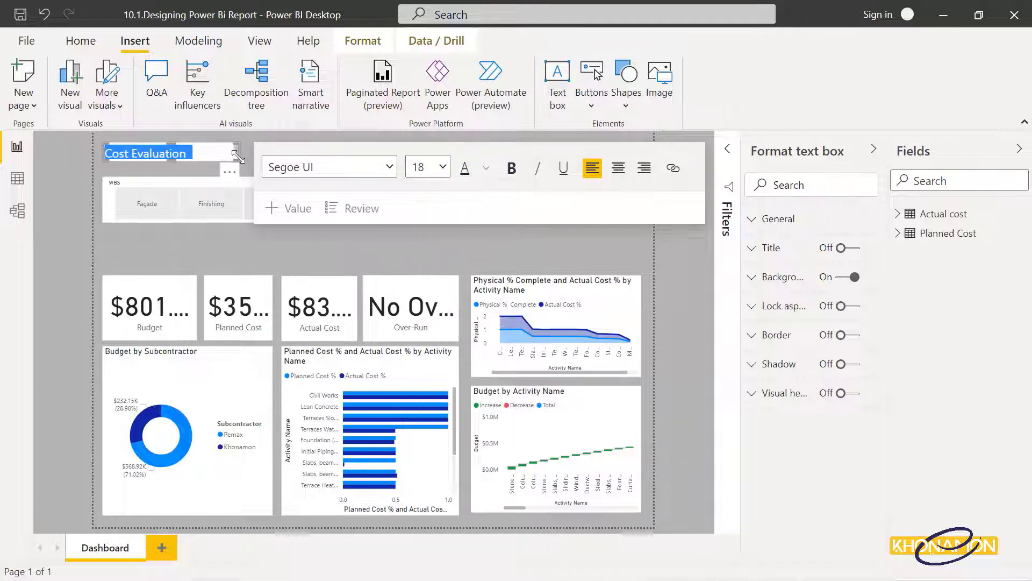
drag(239, 159, 290, 161)
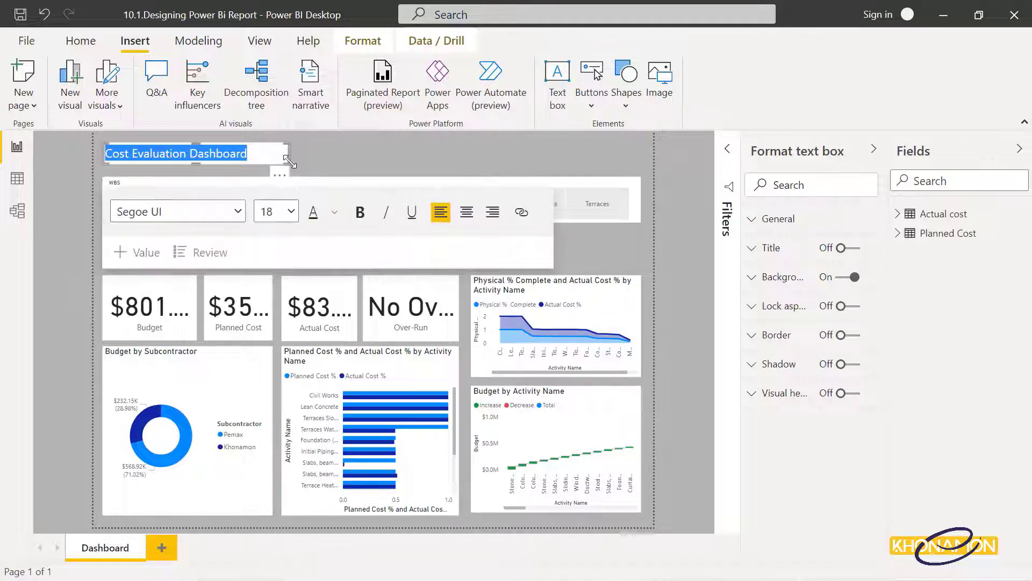
click(333, 212)
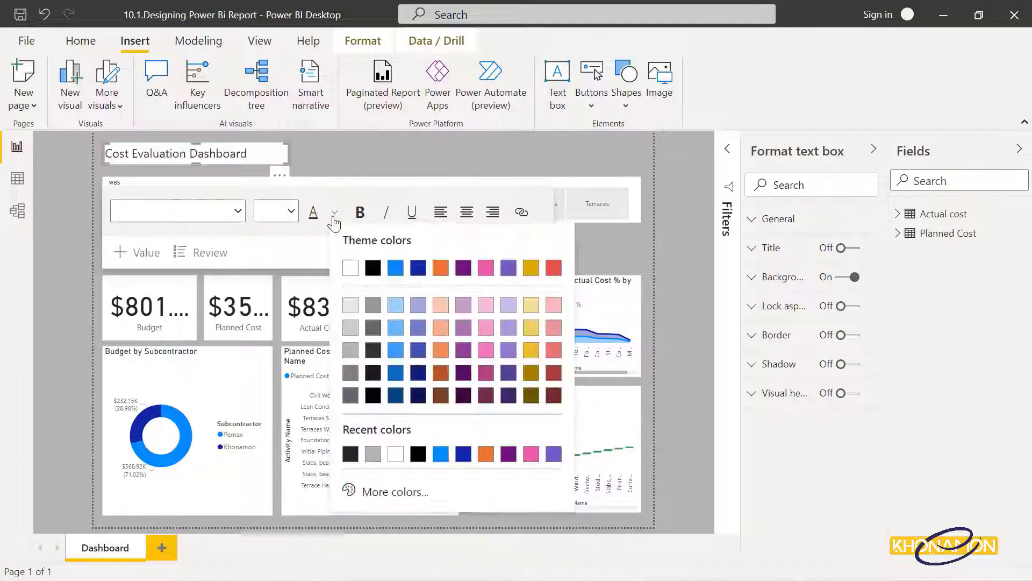
click(354, 374)
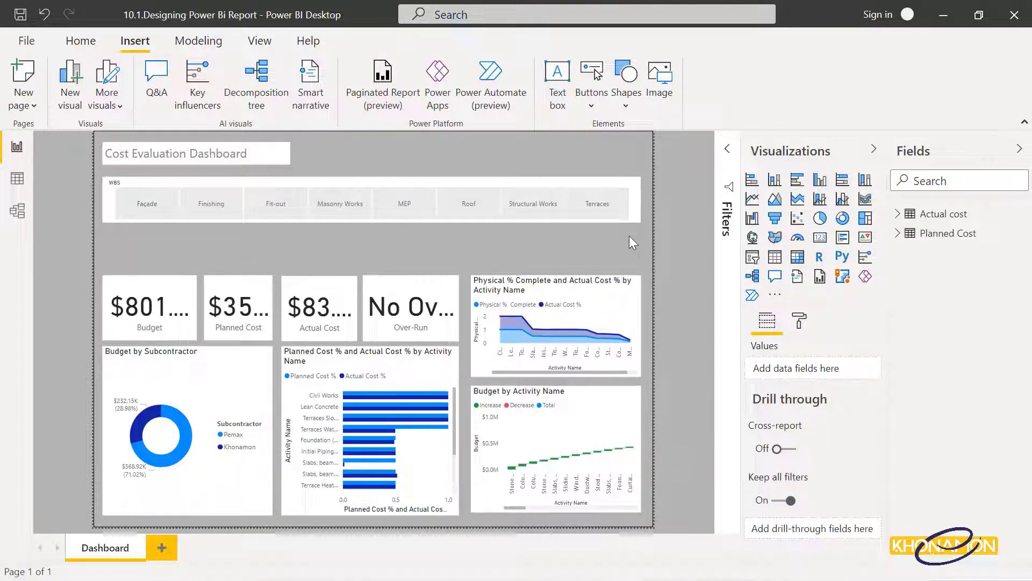
Step: Create a measure in the Actual cost table with the formula Today = TODAY()
right_click(926, 219)
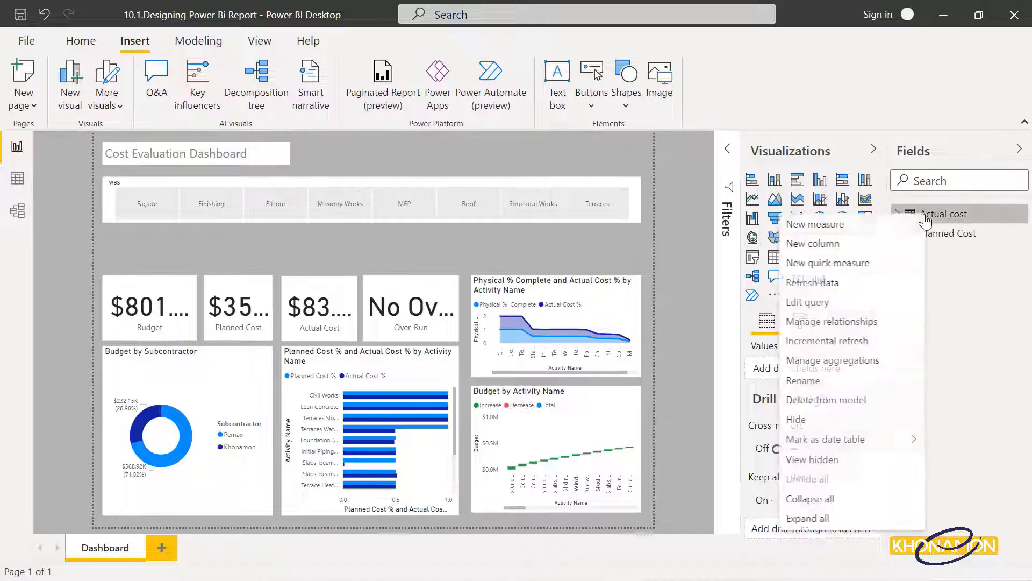
click(886, 225)
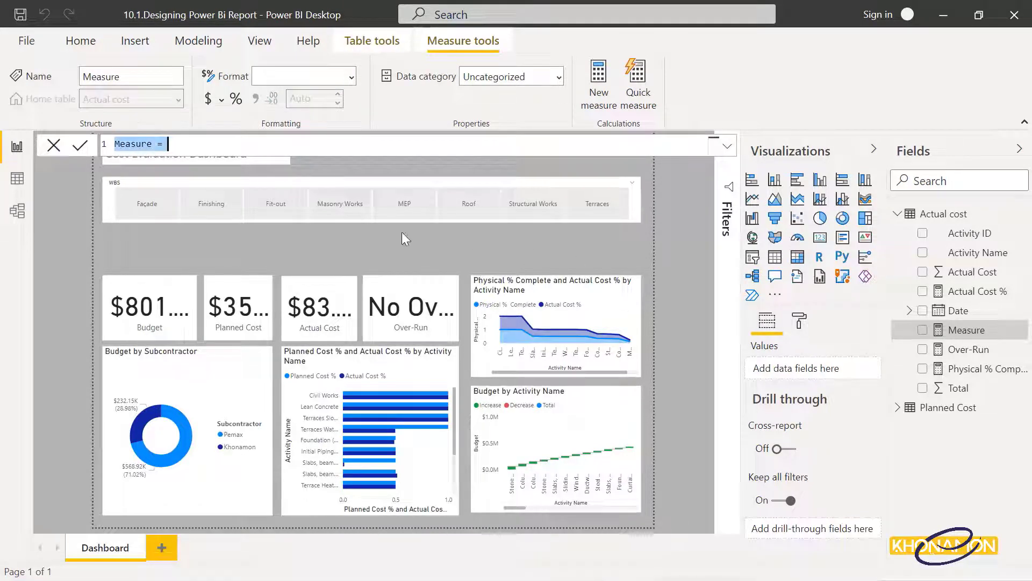
drag(154, 144, 116, 143)
text(Today = )
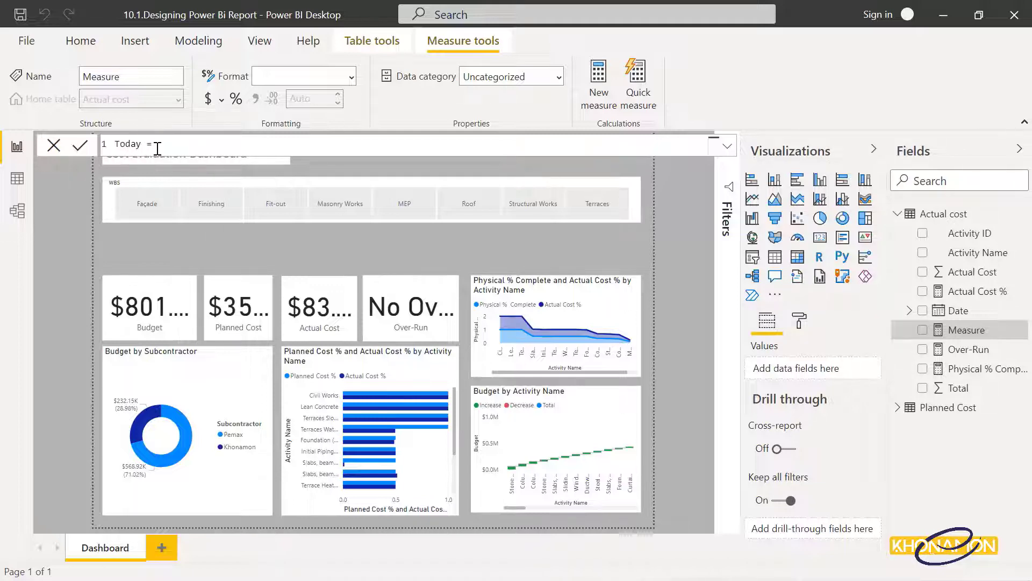
text(today)
key(Tab)
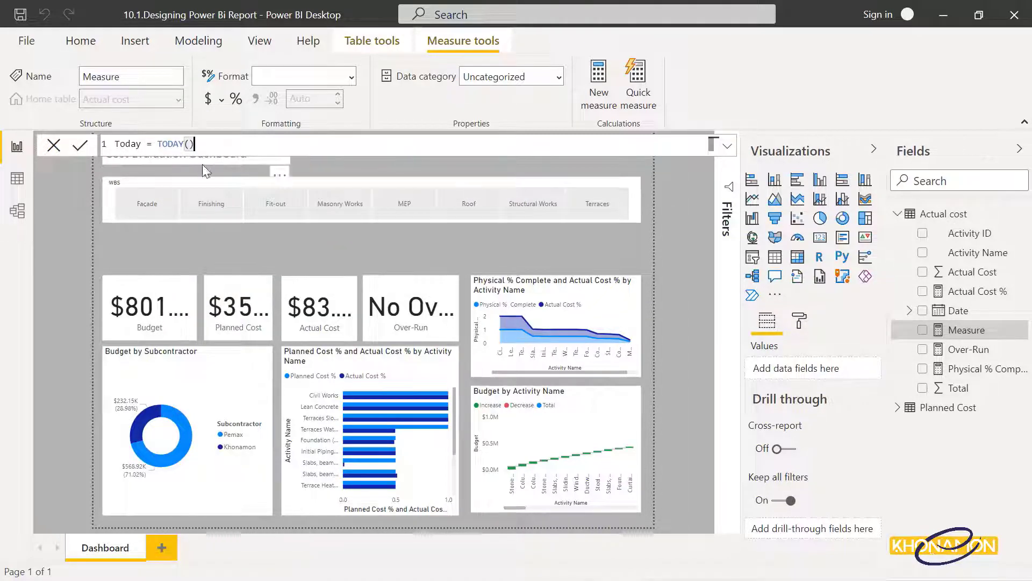
text())
click(81, 146)
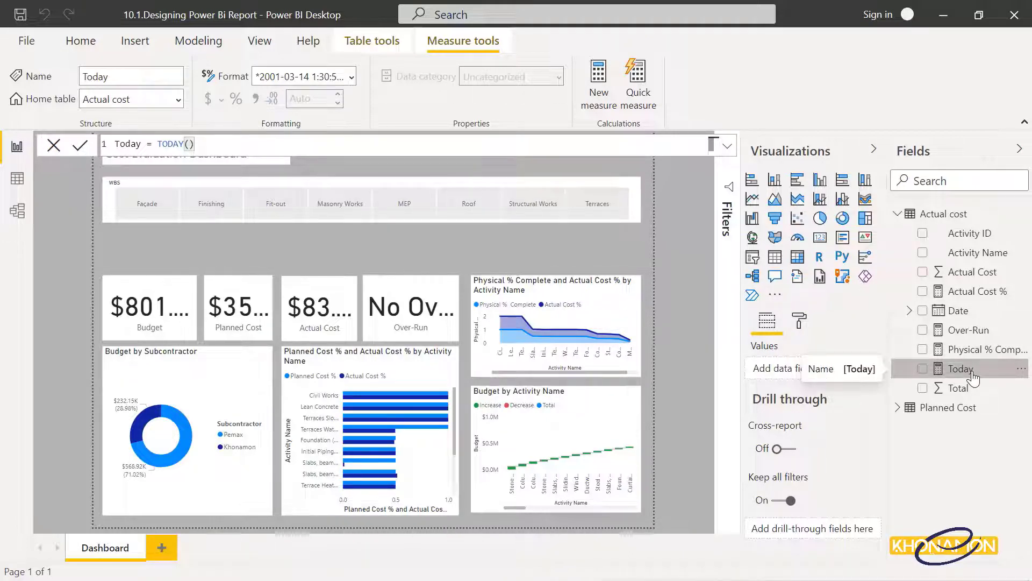
Step: Add a card showing the Today measure, and make it wider and shorter
click(640, 259)
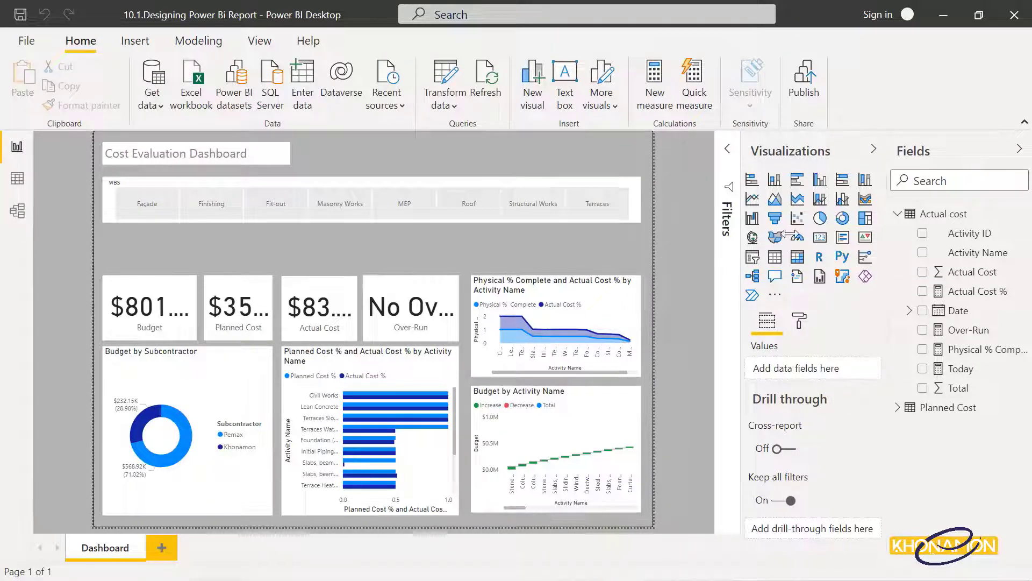
click(818, 238)
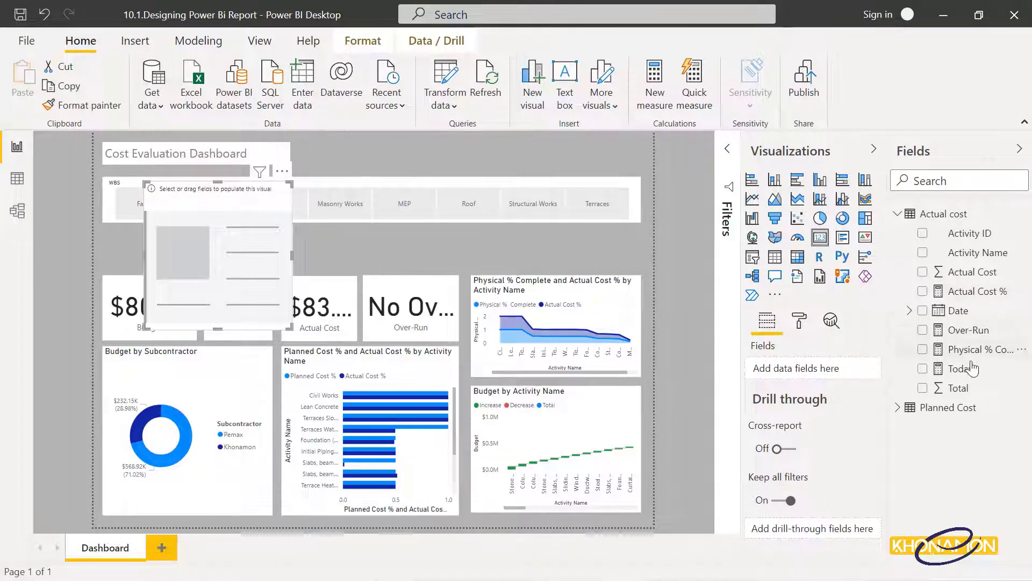
drag(972, 371, 226, 295)
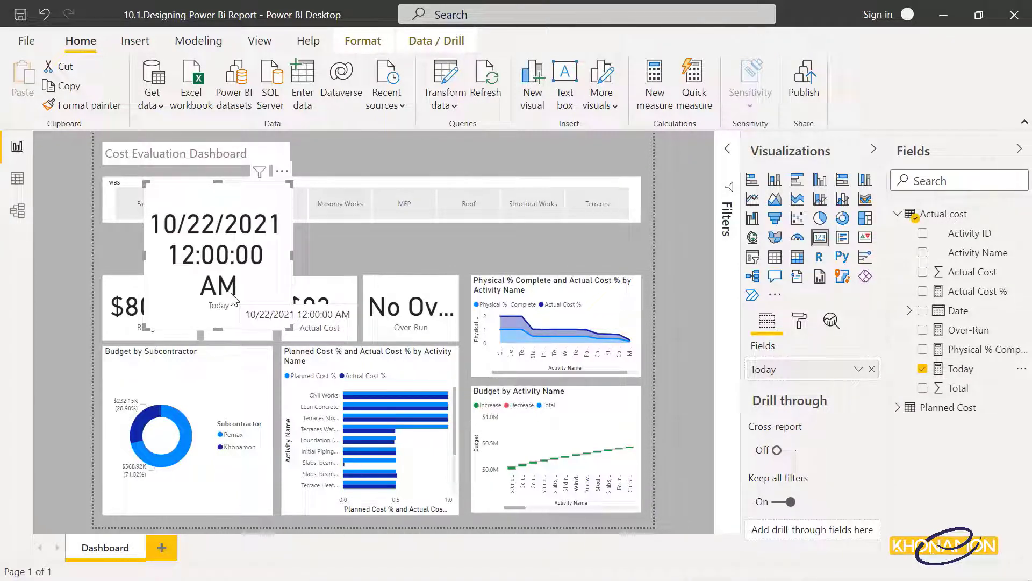
drag(291, 327, 409, 246)
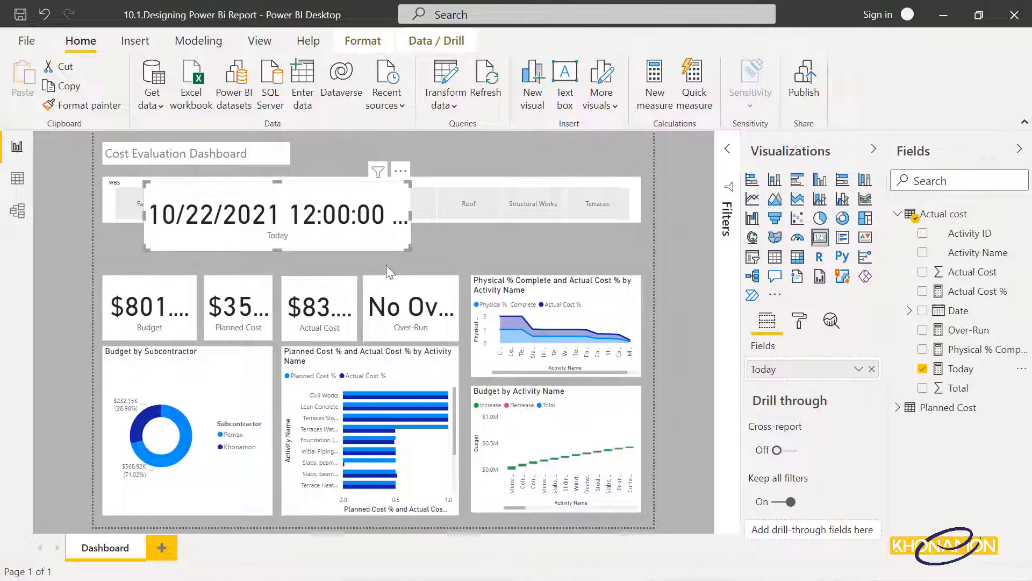
Step: Set the Today measure's format to 3-14-2001 (m/d/yyyy) and move its card to the page's upper-right corner, level with the title
click(961, 369)
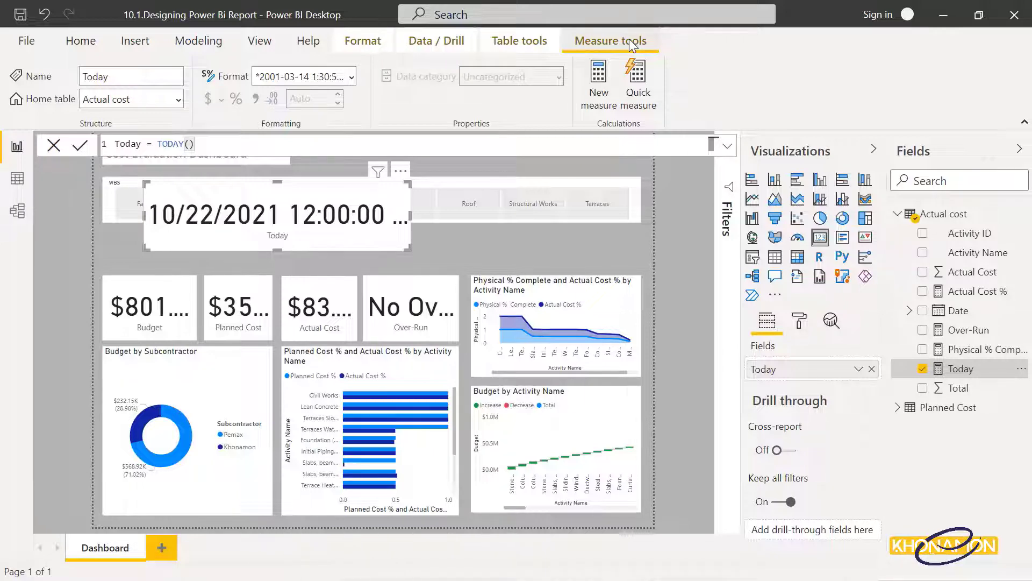
click(353, 83)
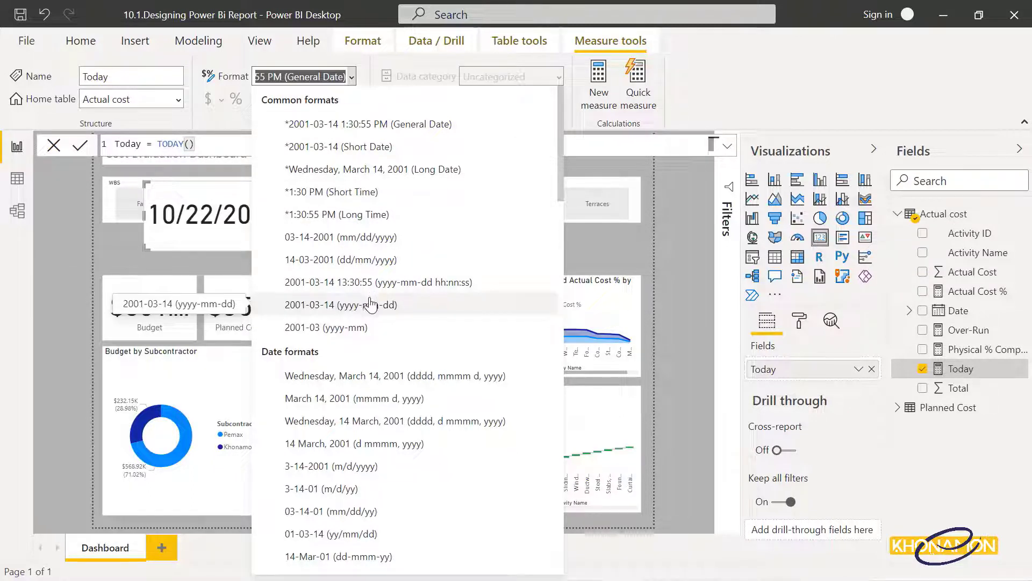
click(383, 466)
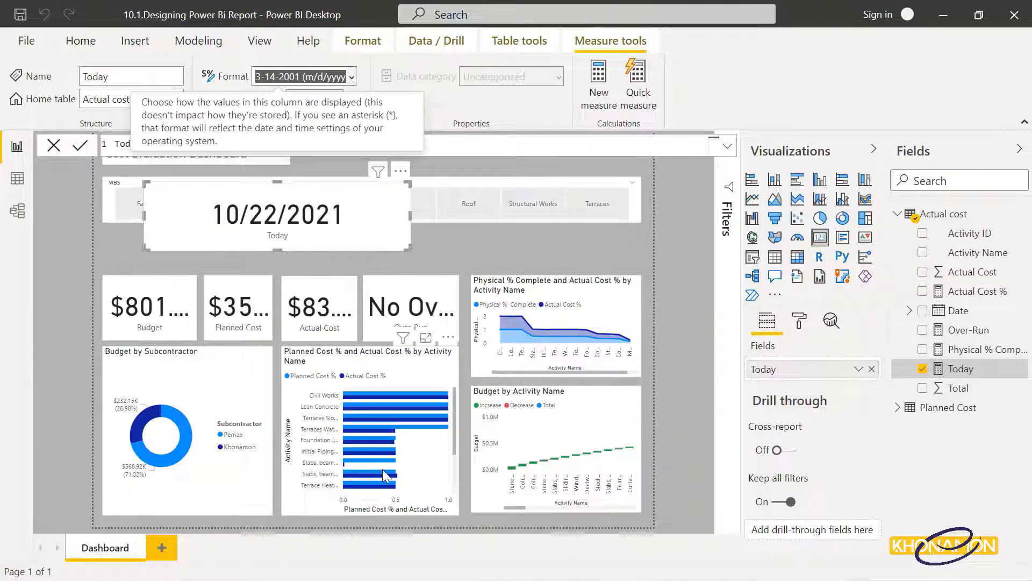
drag(362, 232, 616, 159)
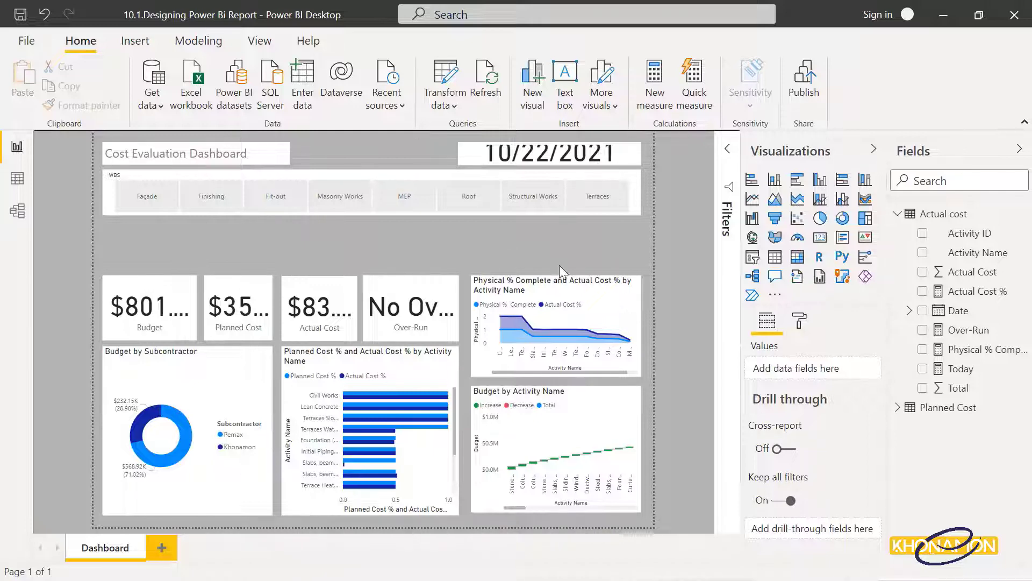
Step: Import the custom visual file Timeline.Timeline1447991079100.2.4.0.0 from the Power Bi Visuals folder
click(774, 295)
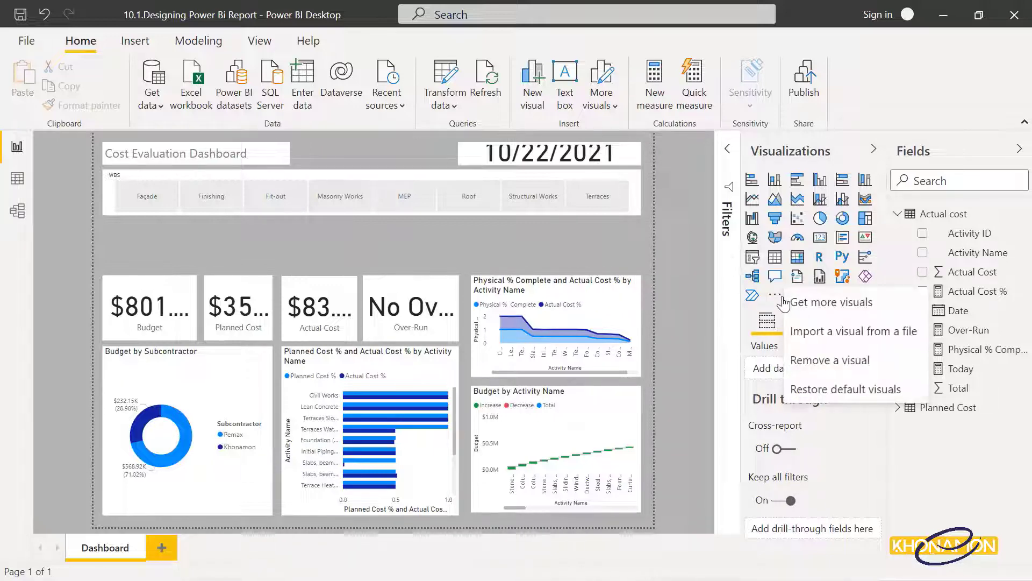
click(841, 333)
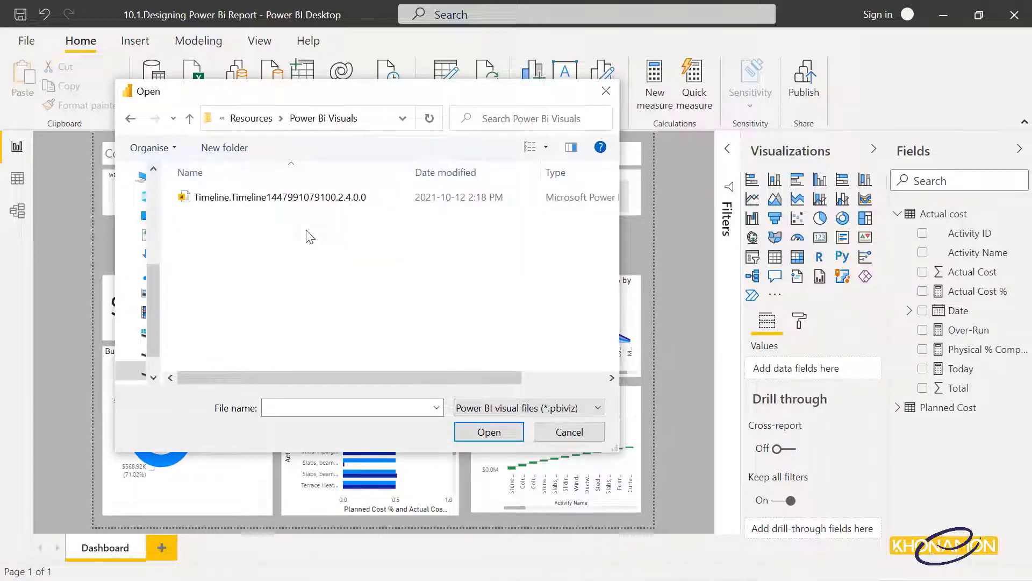
double_click(304, 199)
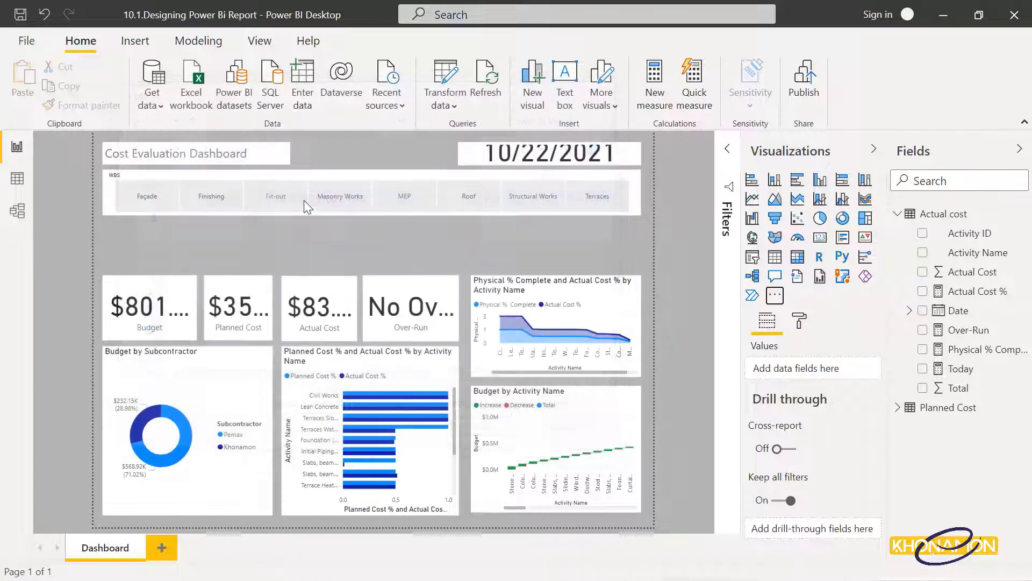
click(666, 321)
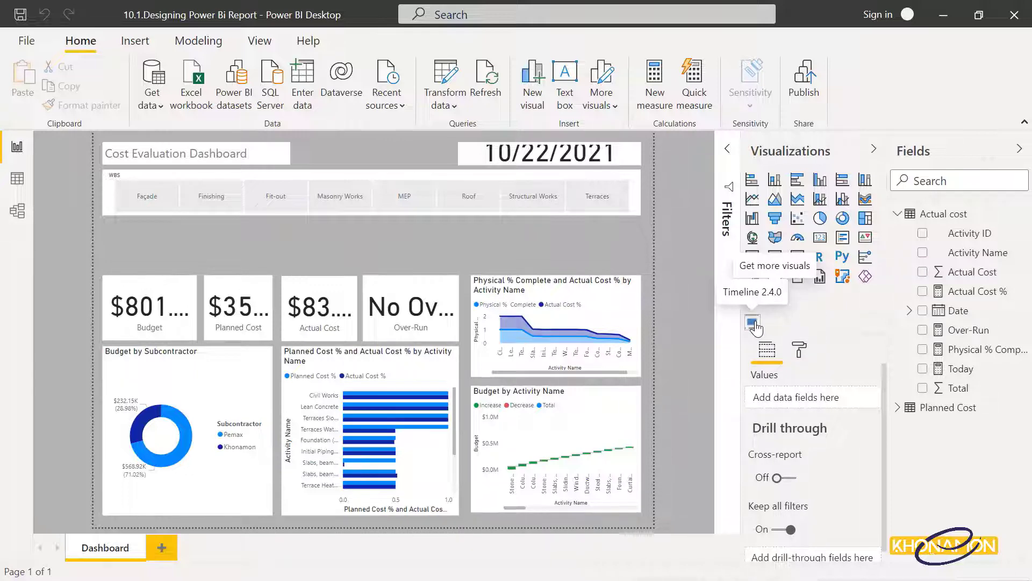
click(620, 251)
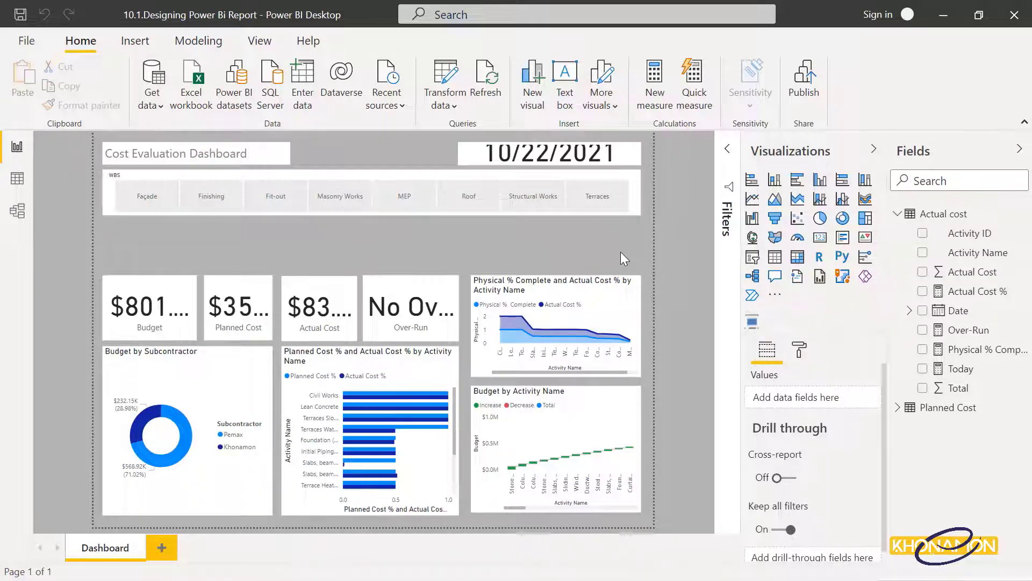
Step: Add a Timeline visual on the Actual cost table's Date field at week level, widened so all weeks fit
click(752, 324)
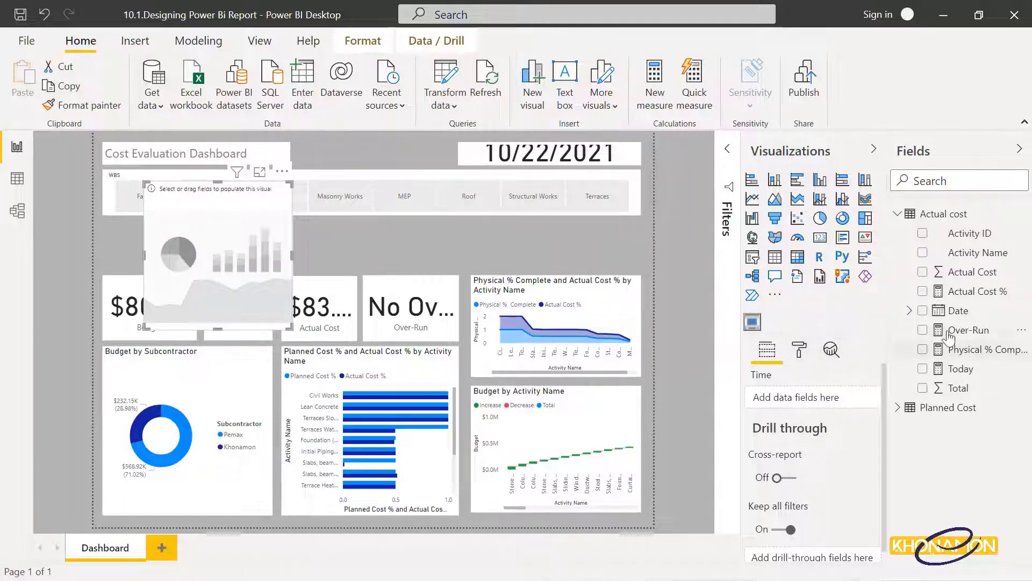
drag(955, 312, 215, 266)
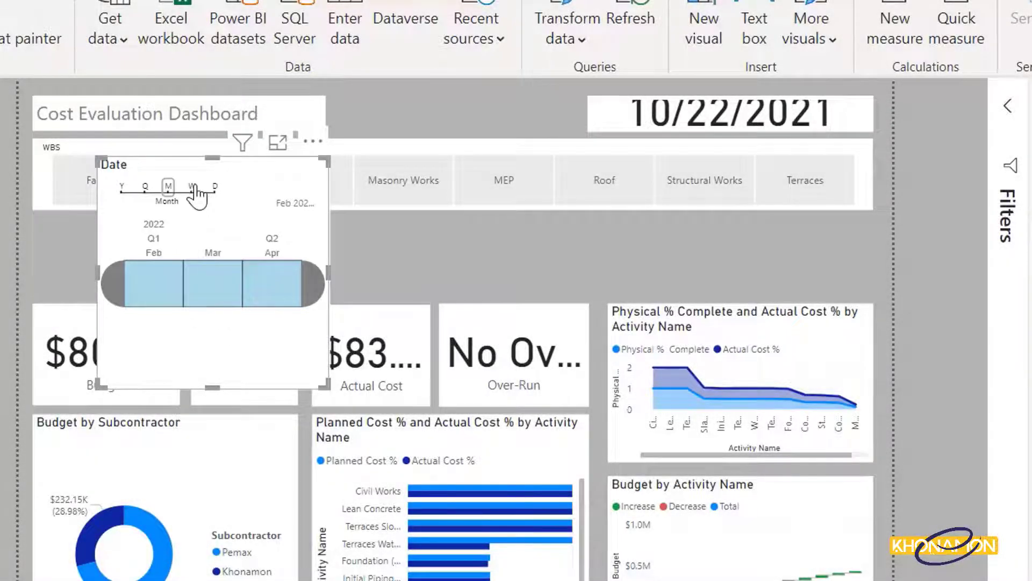
click(192, 186)
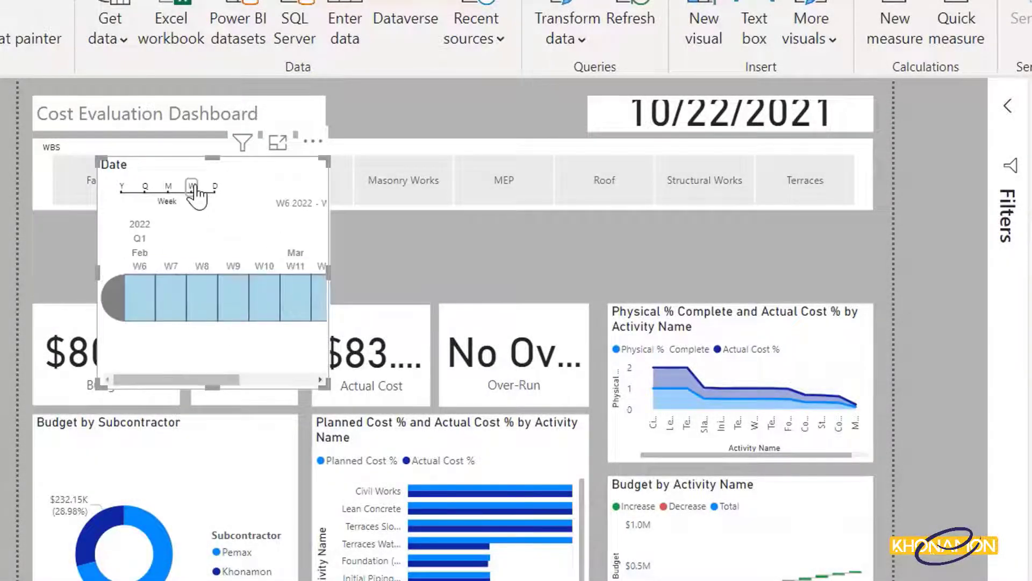
drag(323, 383, 737, 318)
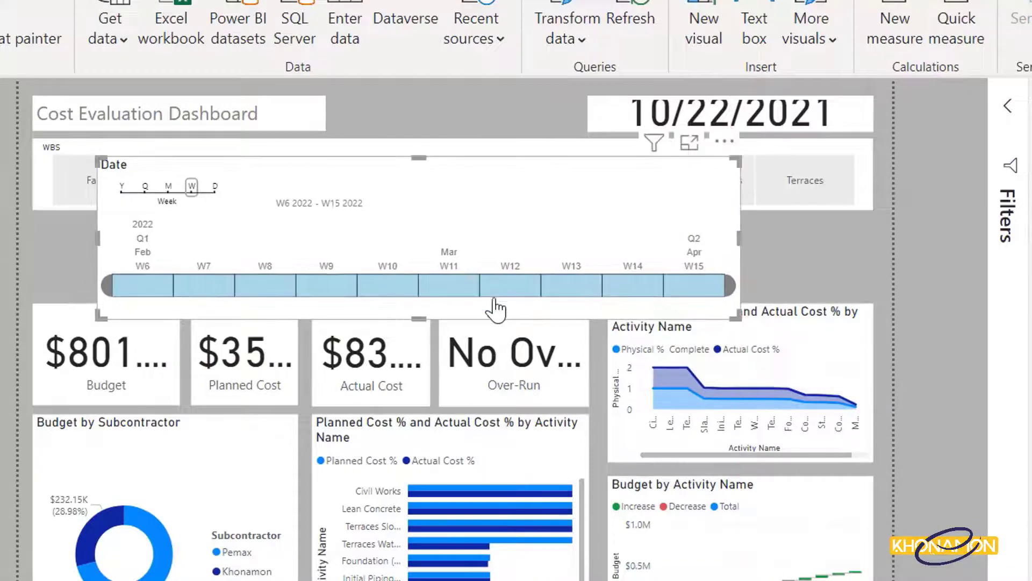
Step: Try filtering the timeline to week W14 and clear that selection, also lowering the timeline's upper edge to sit below the WBS slicer
click(632, 288)
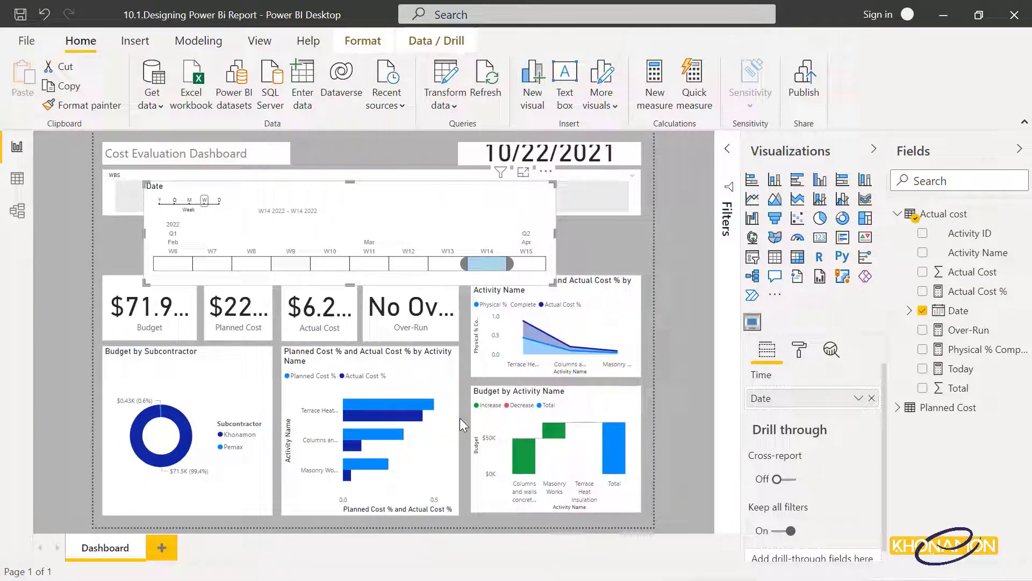
drag(350, 188, 350, 239)
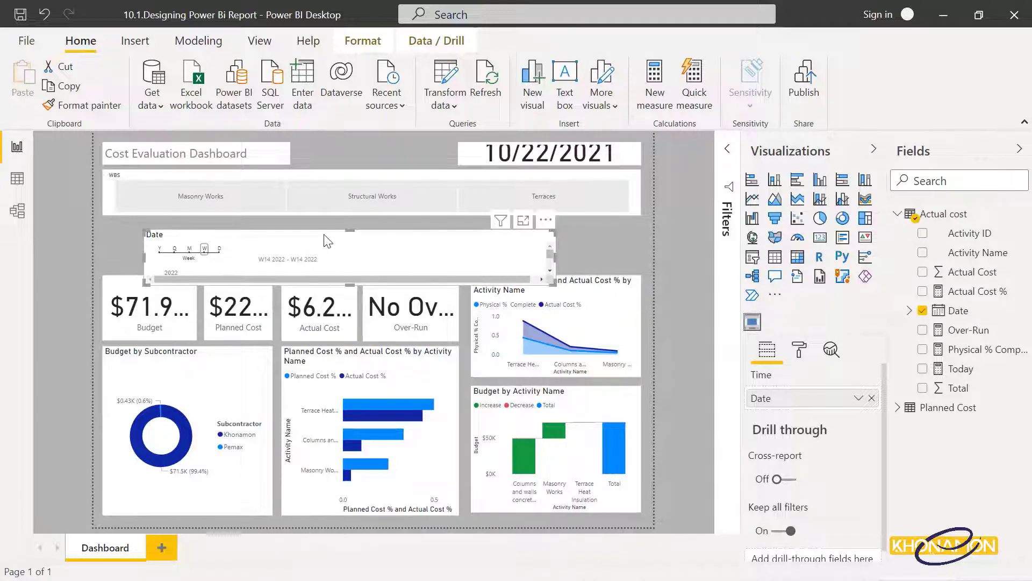
click(312, 246)
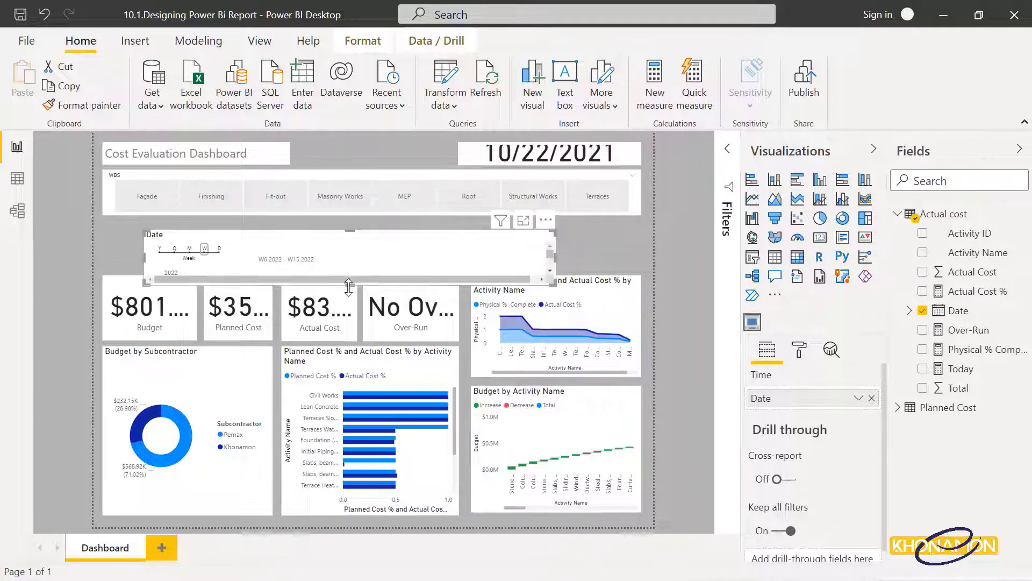
Step: Shorten the timeline and WBS slicer, widen the timeline to the slicer's full width, and place it directly below the slicer
drag(349, 286, 351, 270)
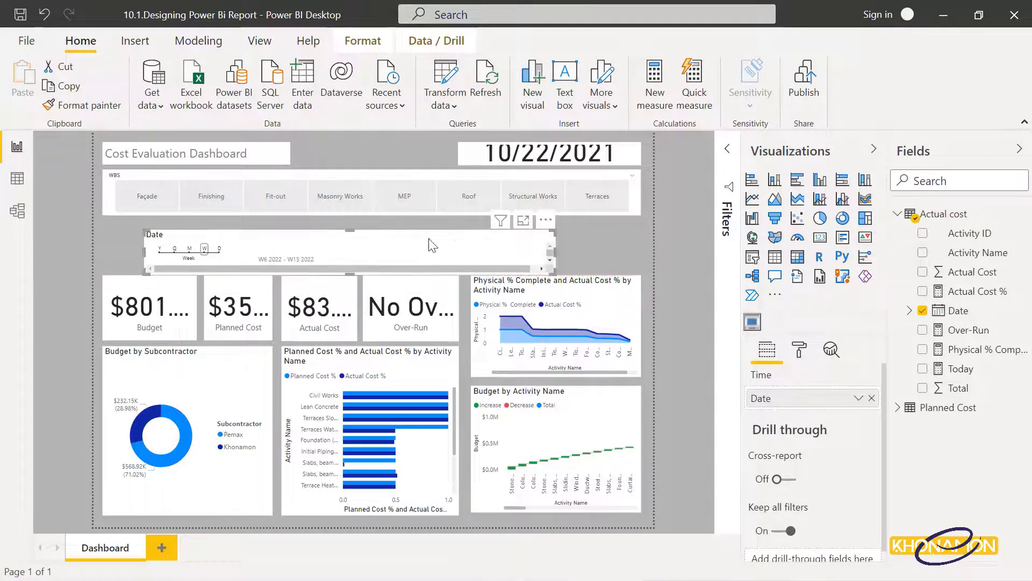
drag(433, 245, 391, 240)
drag(513, 269, 636, 263)
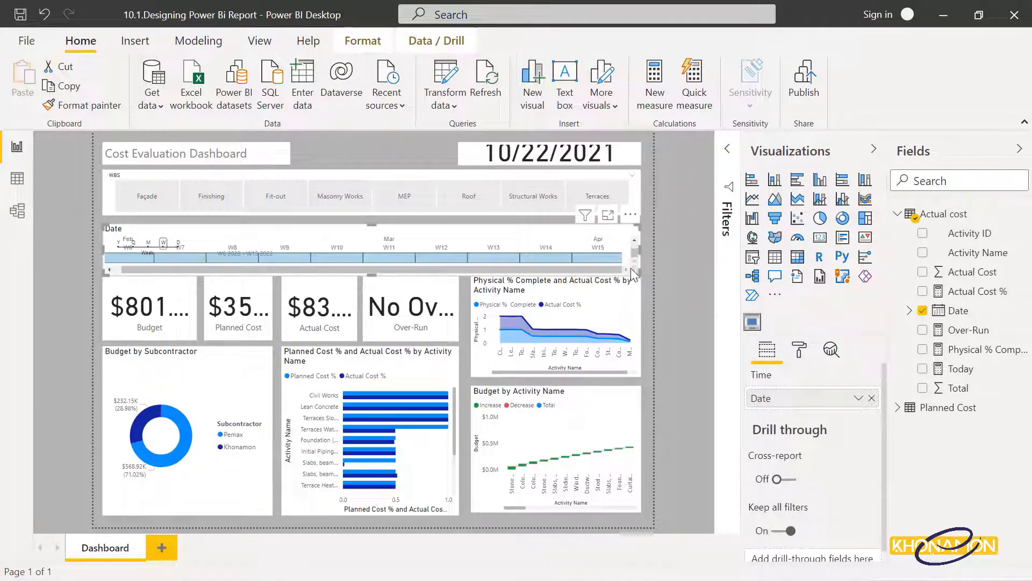
click(378, 210)
drag(375, 215, 405, 219)
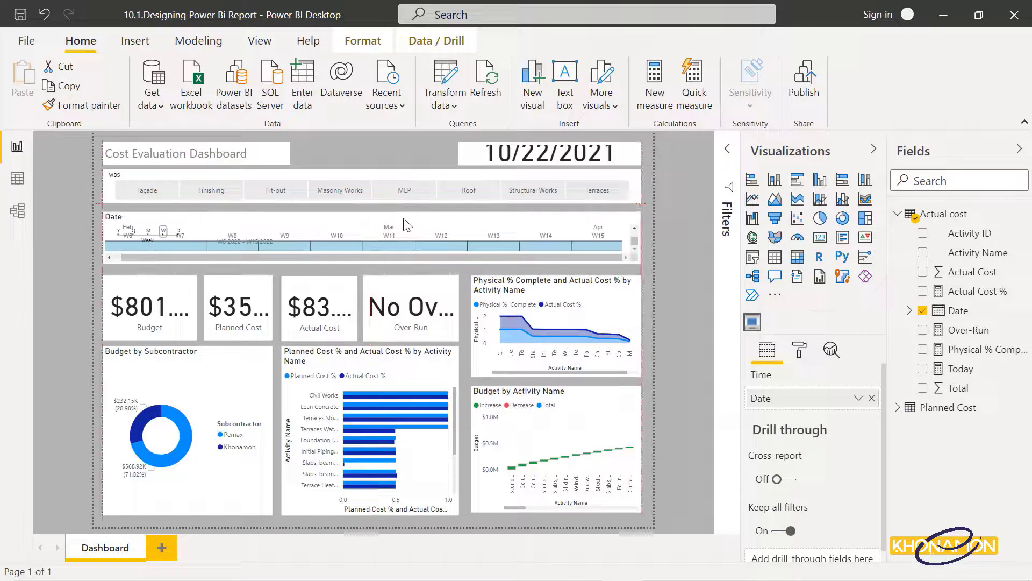
Step: Filter the timeline to week W14, and clear that selection
click(548, 249)
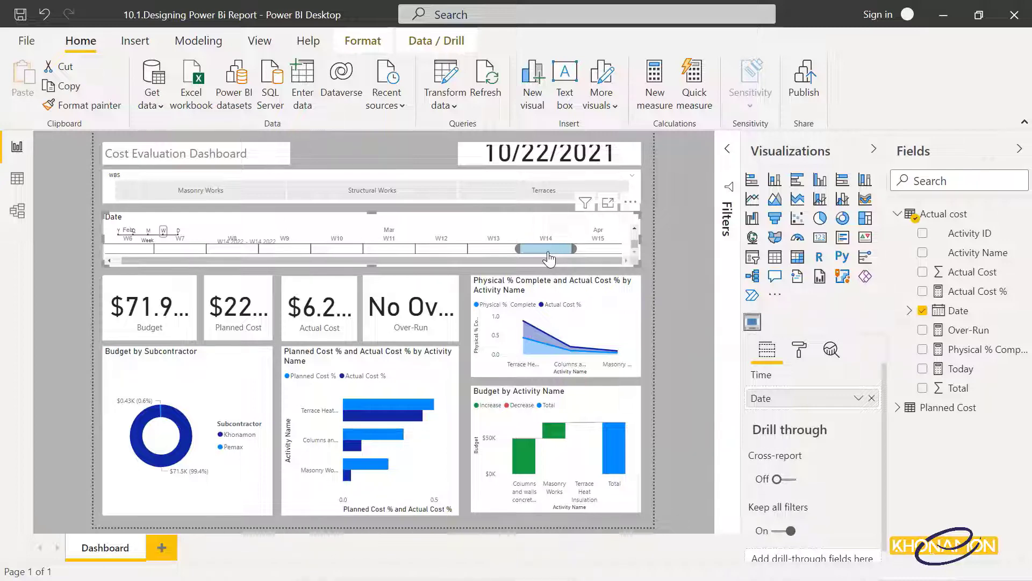
click(551, 232)
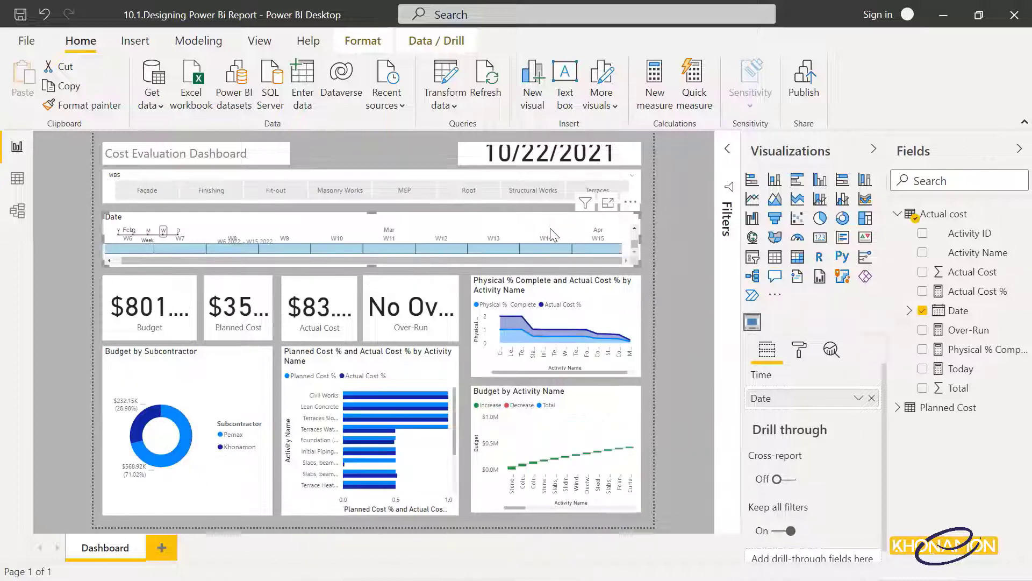
Step: Move the four charts down the page, keeping the lower ones' bottoms level, and widen the waterfall and area charts toward the bar chart
click(256, 398)
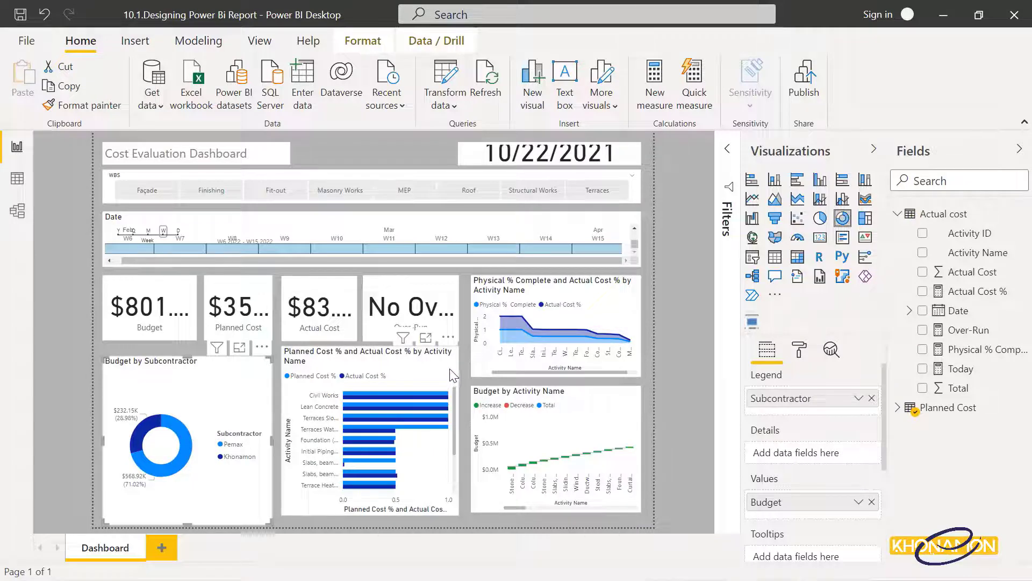
click(455, 376)
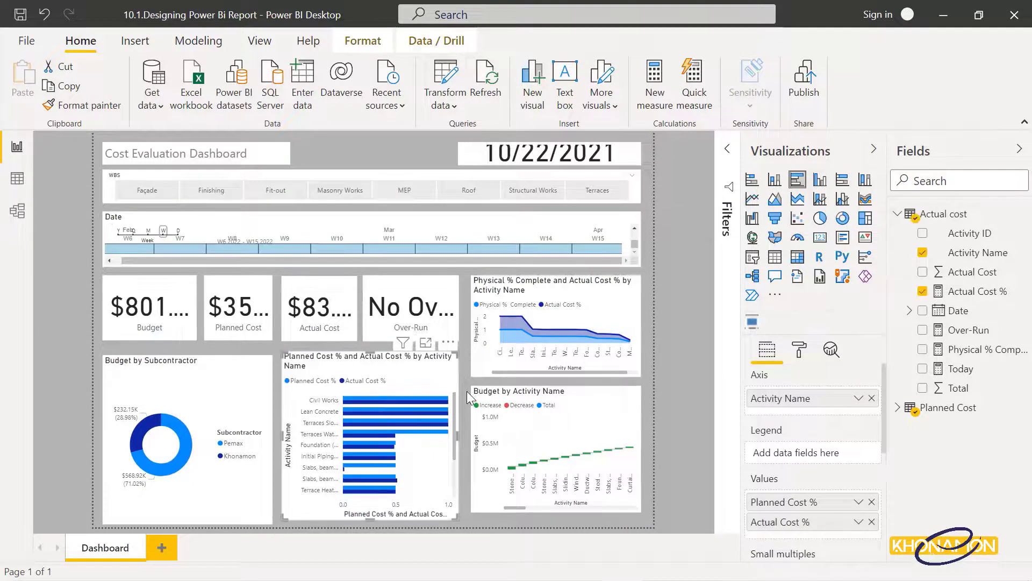
click(475, 455)
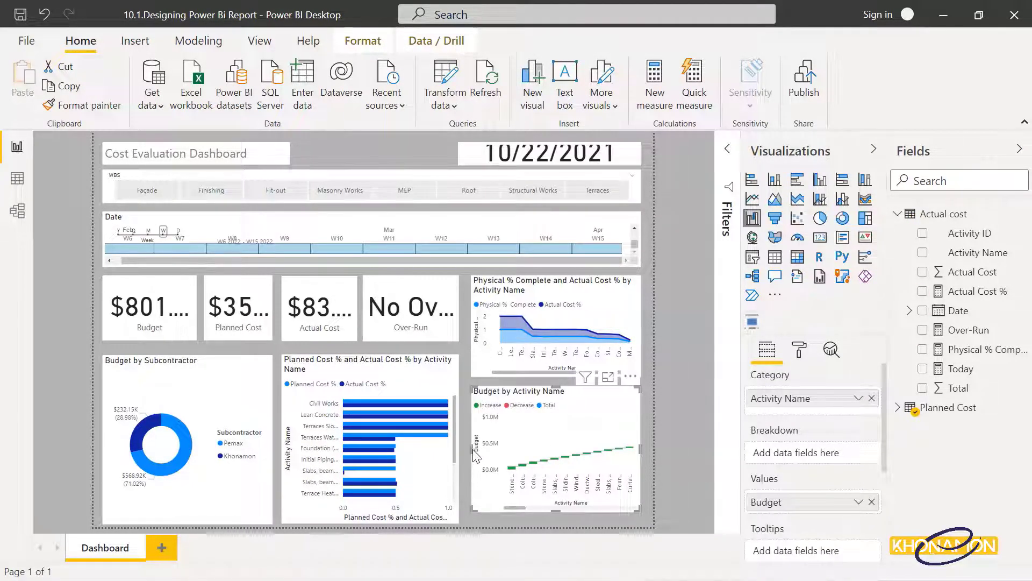
drag(476, 455, 468, 454)
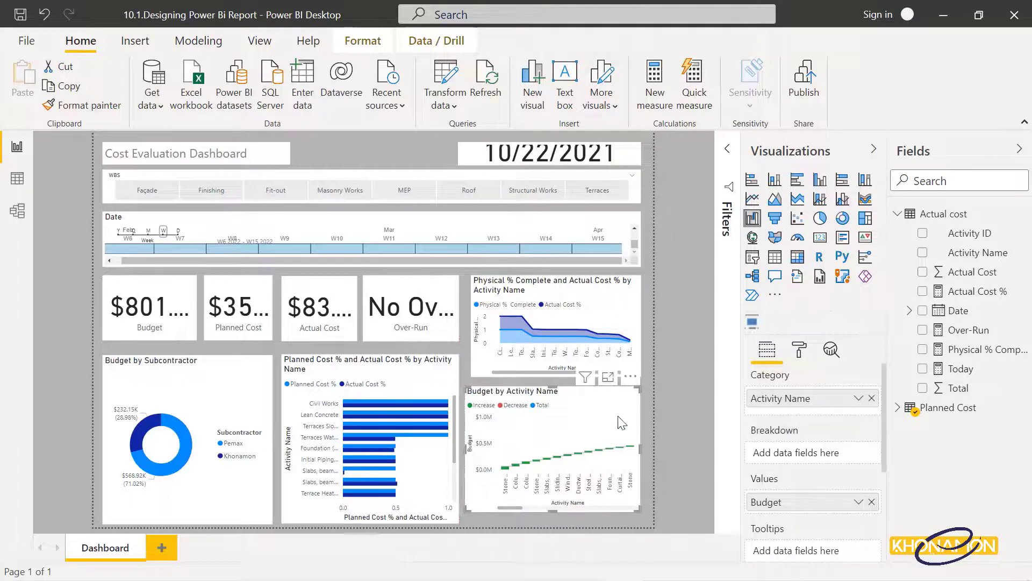
drag(619, 401, 620, 411)
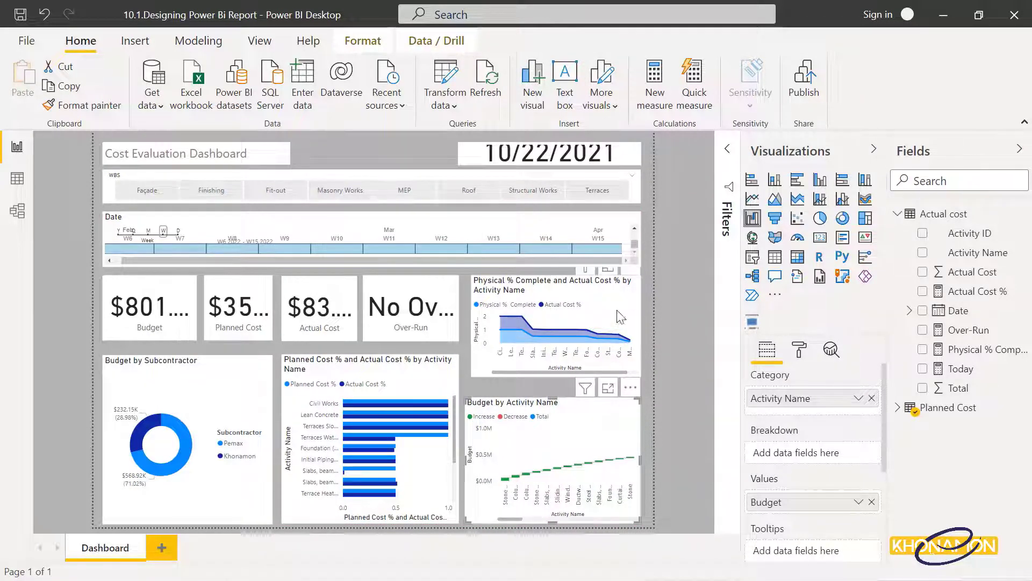
drag(621, 318, 640, 336)
Step: Move the Budget, Planned Cost, Actual Cost and Over-Run cards down together, just above the doughnut and bar charts
click(175, 329)
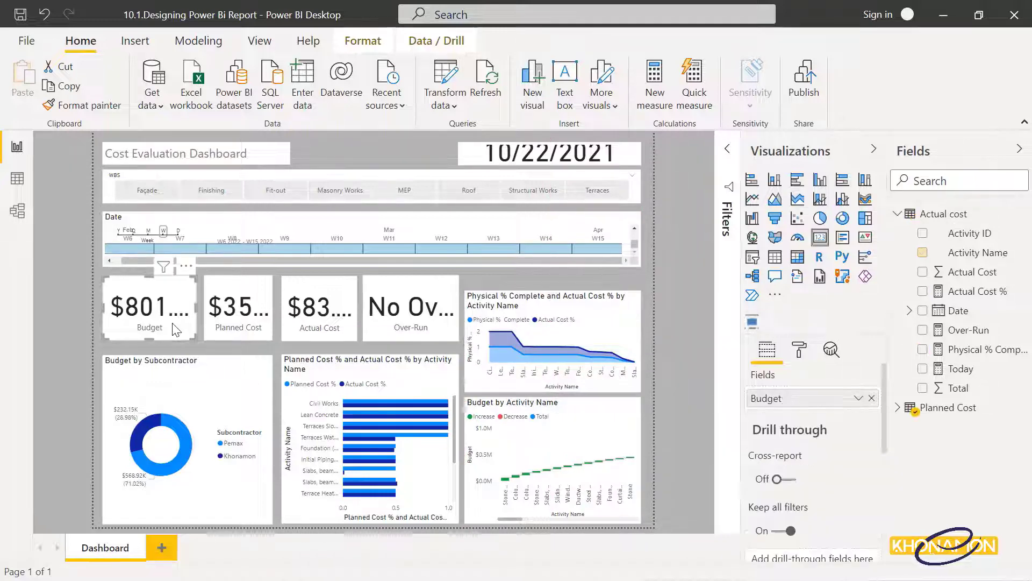
ctrl+click(227, 334)
ctrl+click(289, 336)
ctrl+click(387, 340)
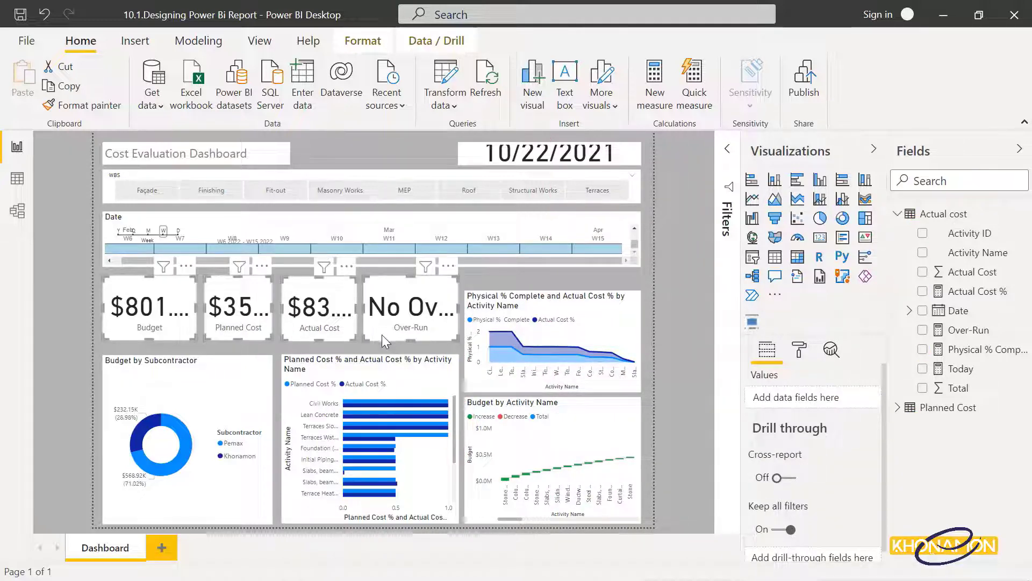
drag(381, 334, 382, 343)
click(382, 343)
Step: Extend the timeline's lower edge down toward the card row so its date labels have more height
click(593, 269)
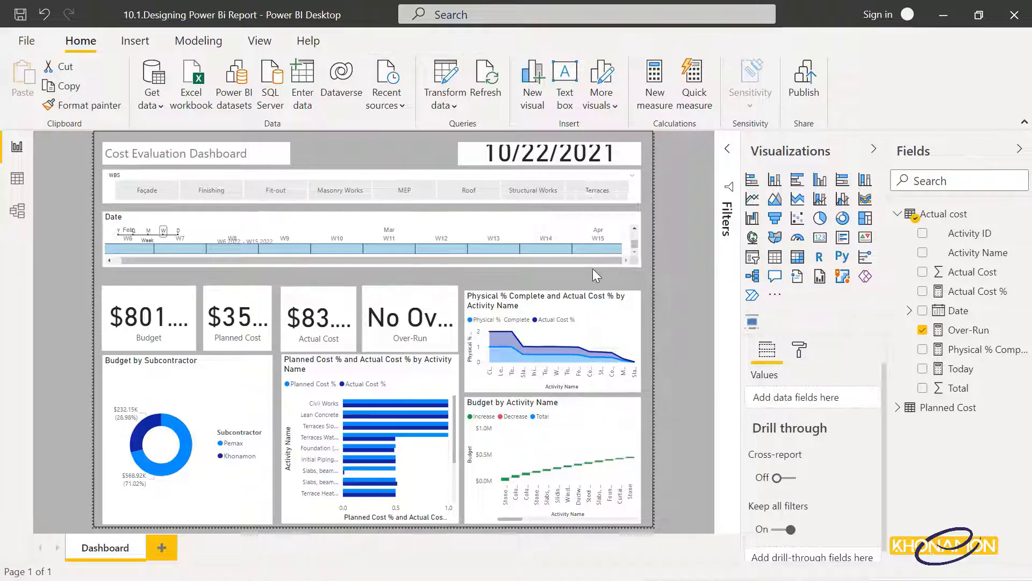
click(593, 264)
drag(371, 267, 373, 276)
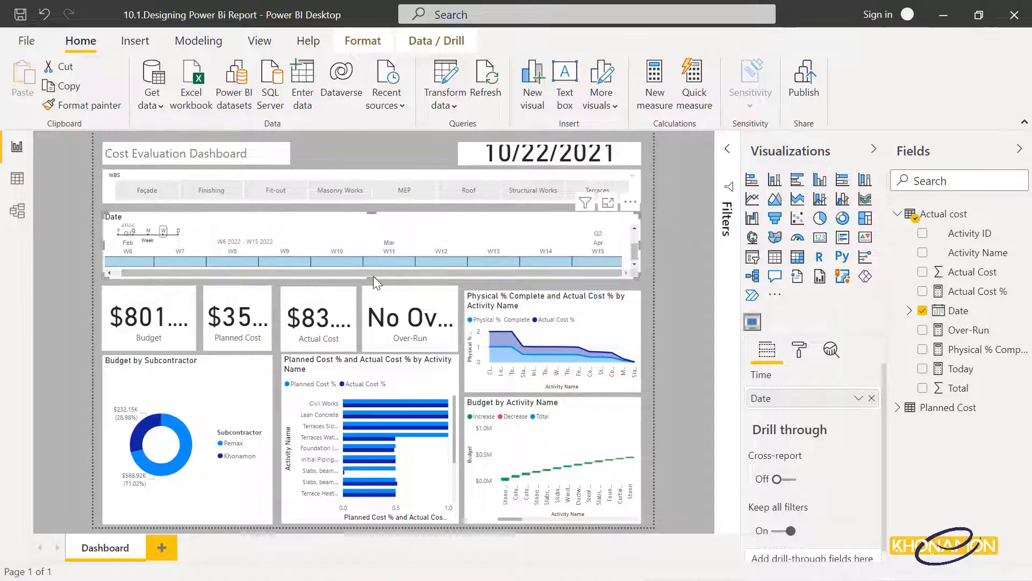